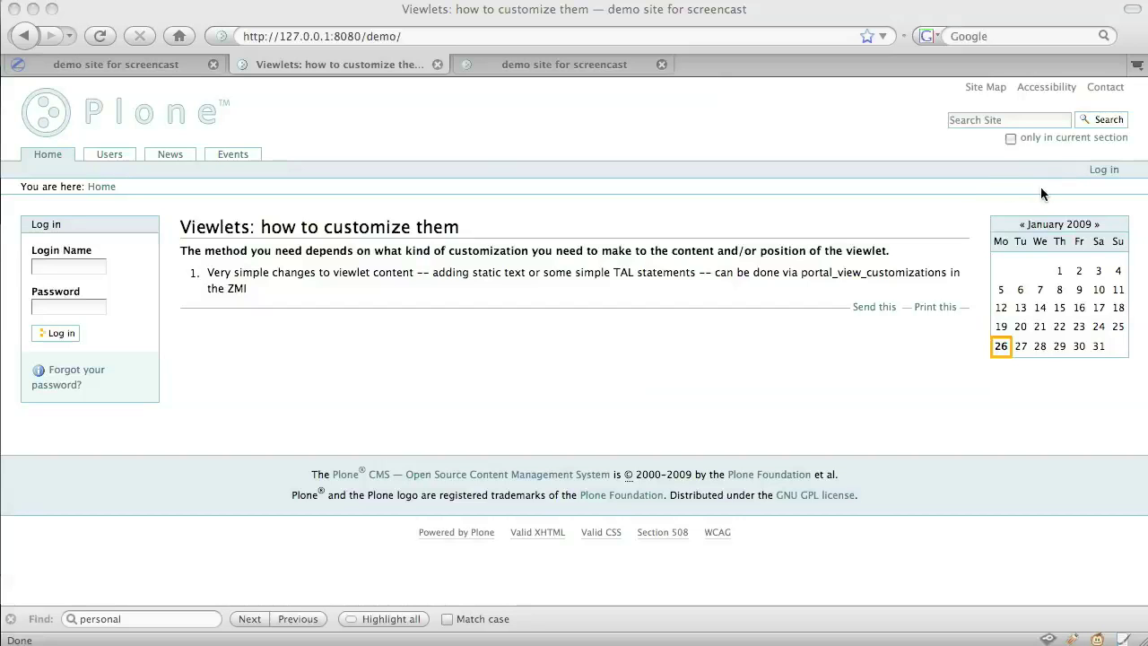
Customize the plone.personal_bar template in portal_view_customizations to get an editable copy
left_click(103, 68)
left_click(103, 68)
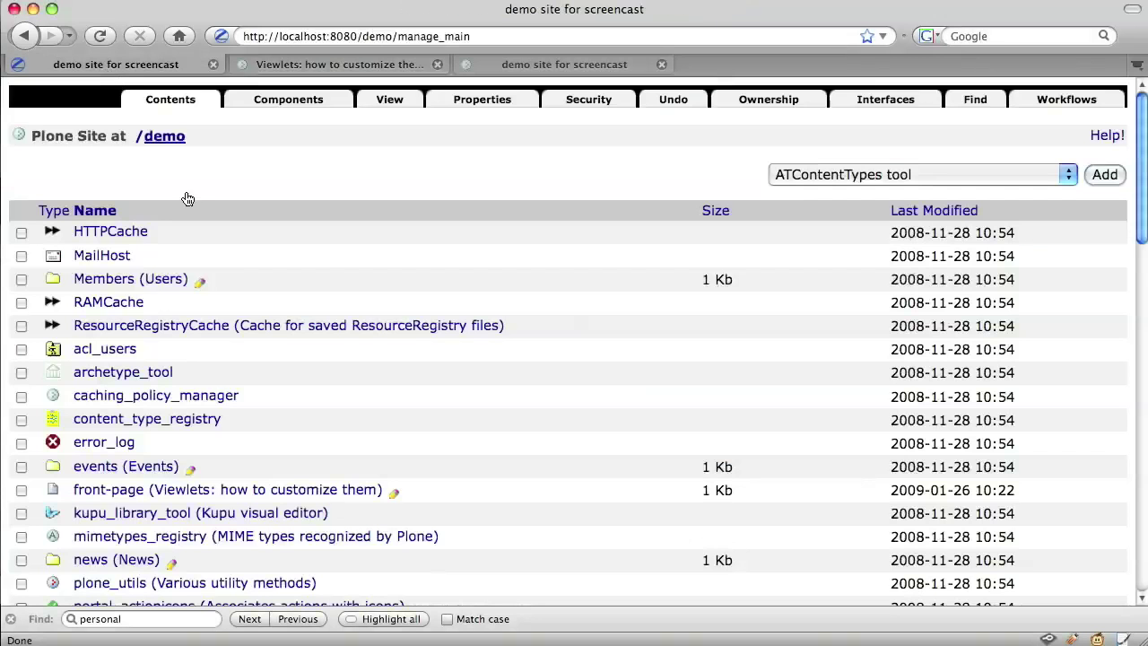
scroll(186, 199, "down", 15)
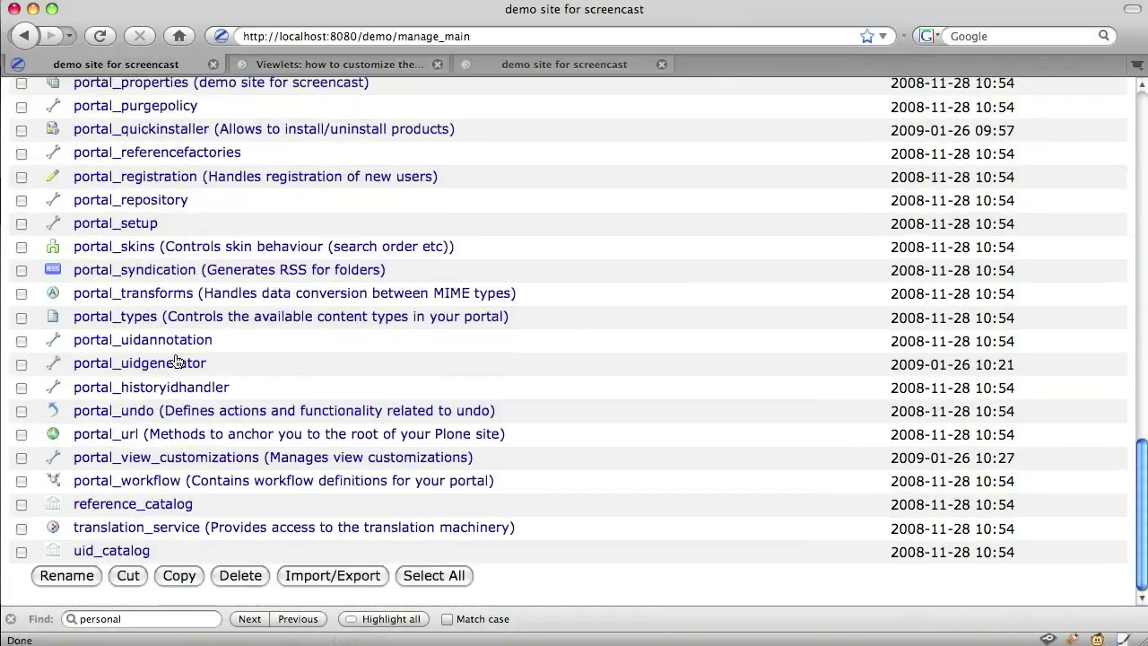
left_click(185, 459)
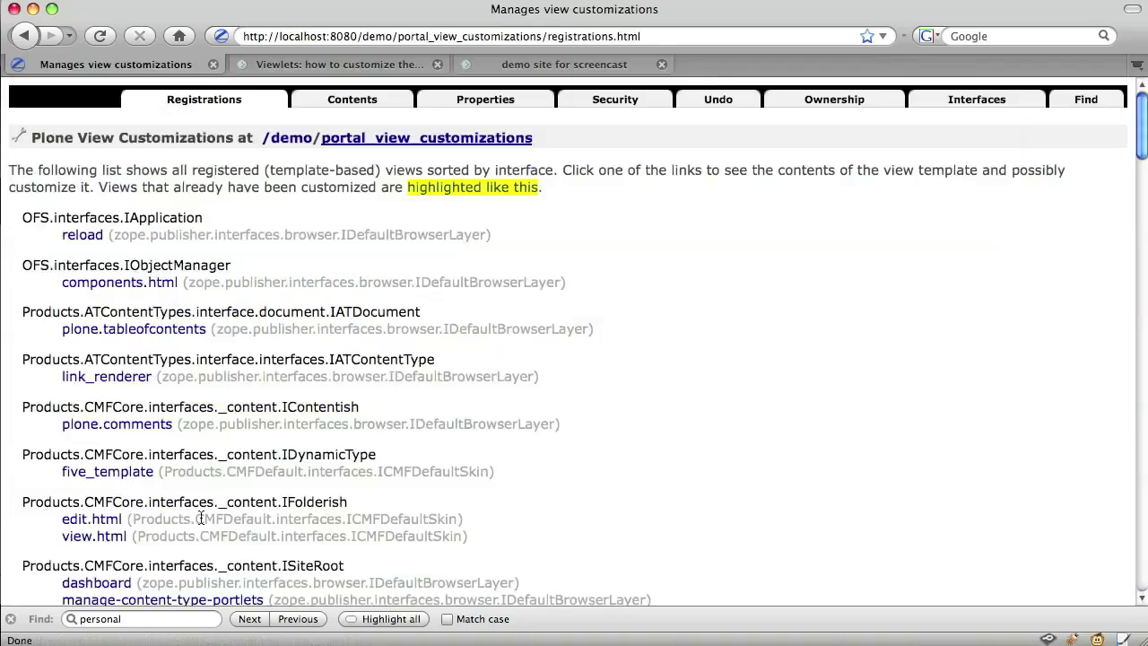
left_click(249, 619)
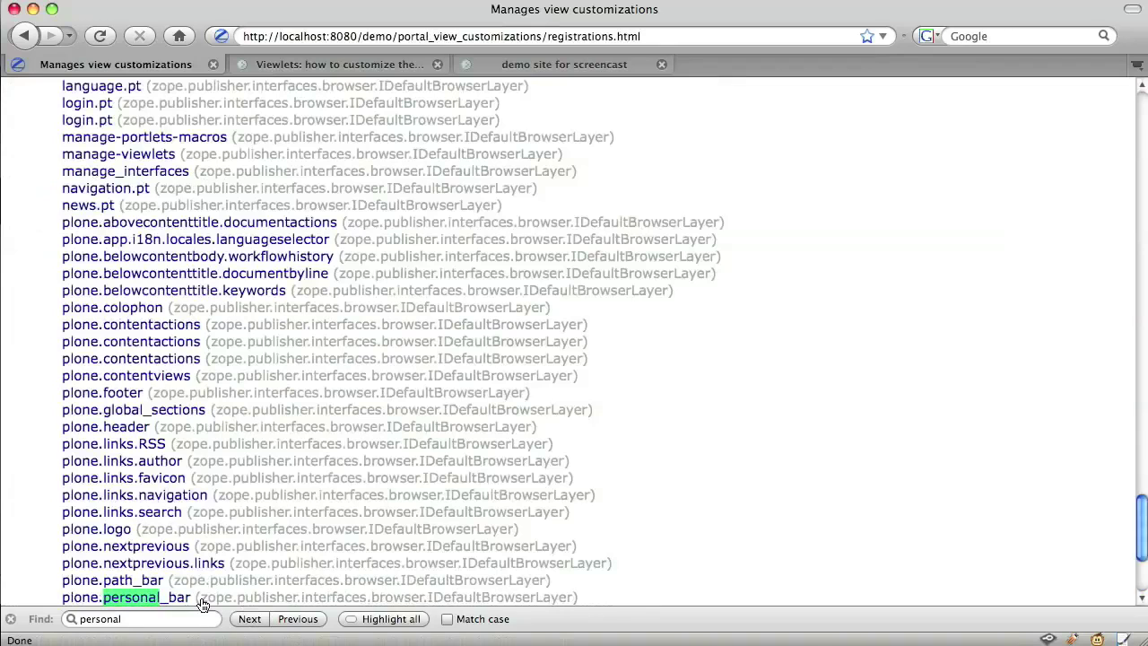
left_click(163, 597)
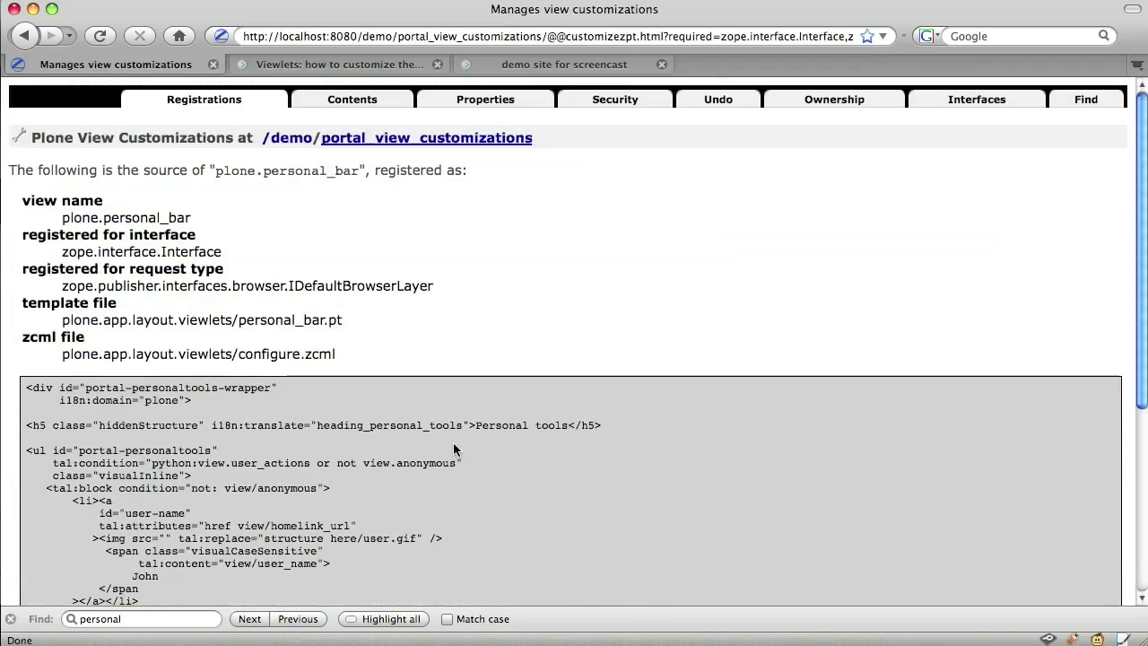
scroll(453, 442, "down", 6)
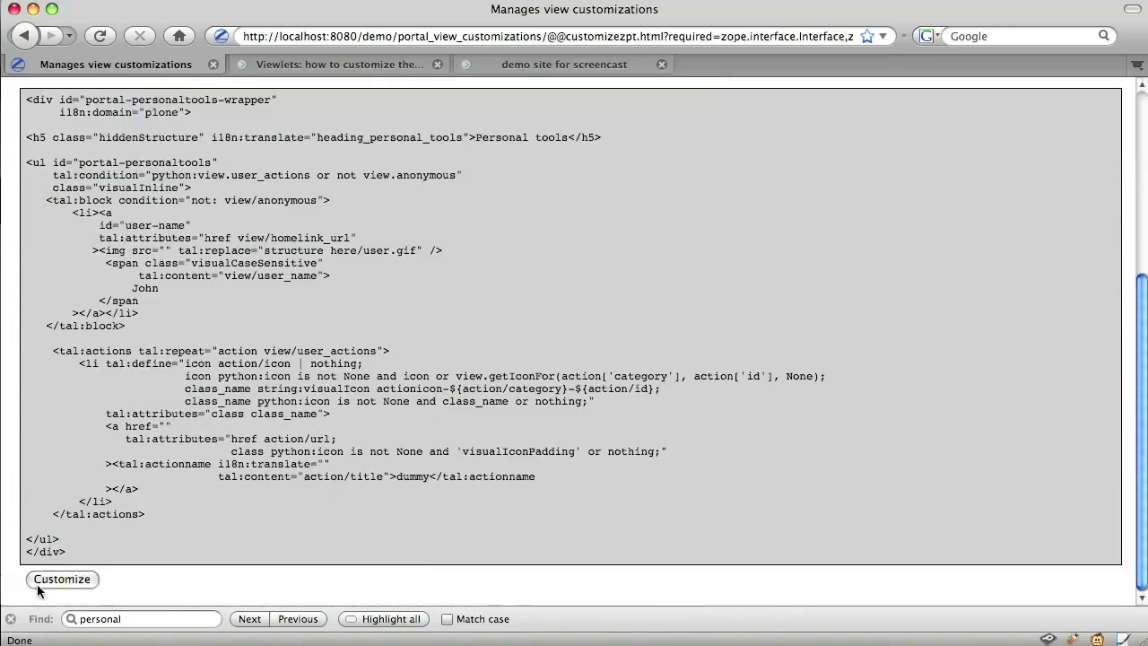
left_click(61, 579)
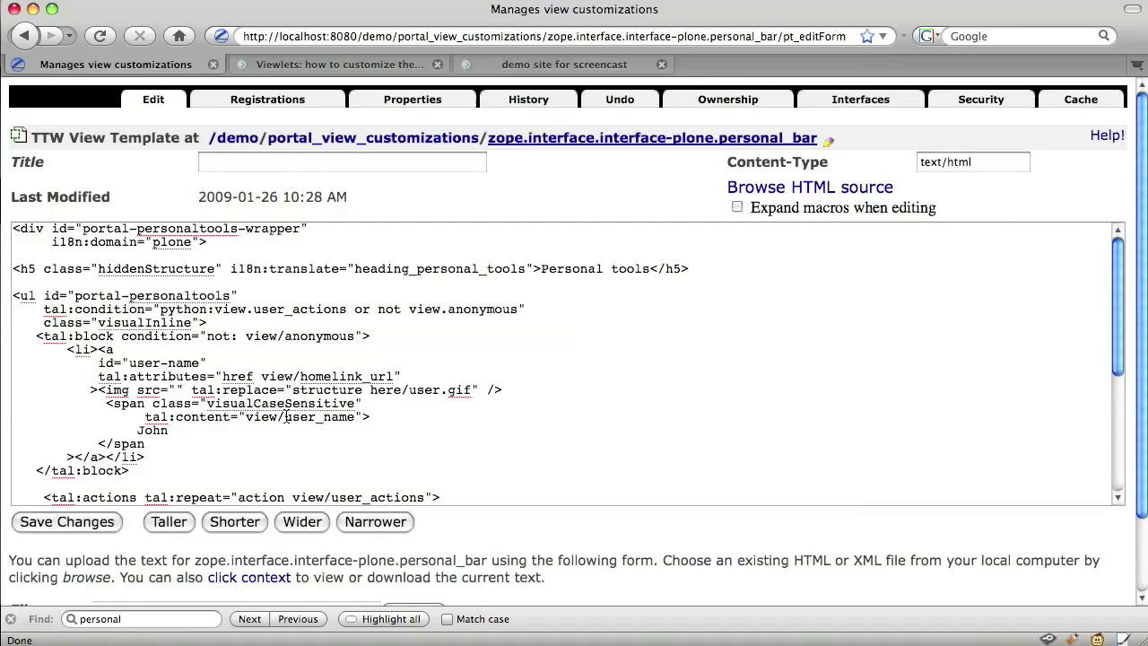
Add <li>Weblion</li> above the tal:block line of the personal bar template and save it
left_click(67, 349)
key("Return")
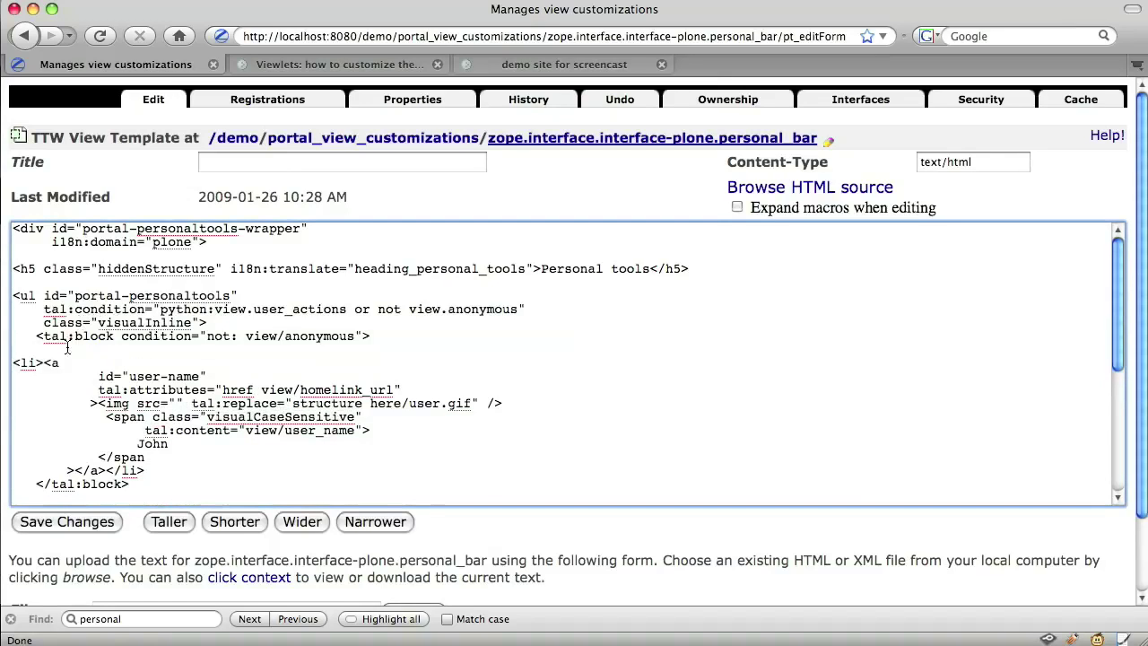
key("ctrl+s")
left_click(11, 376)
key("Return")
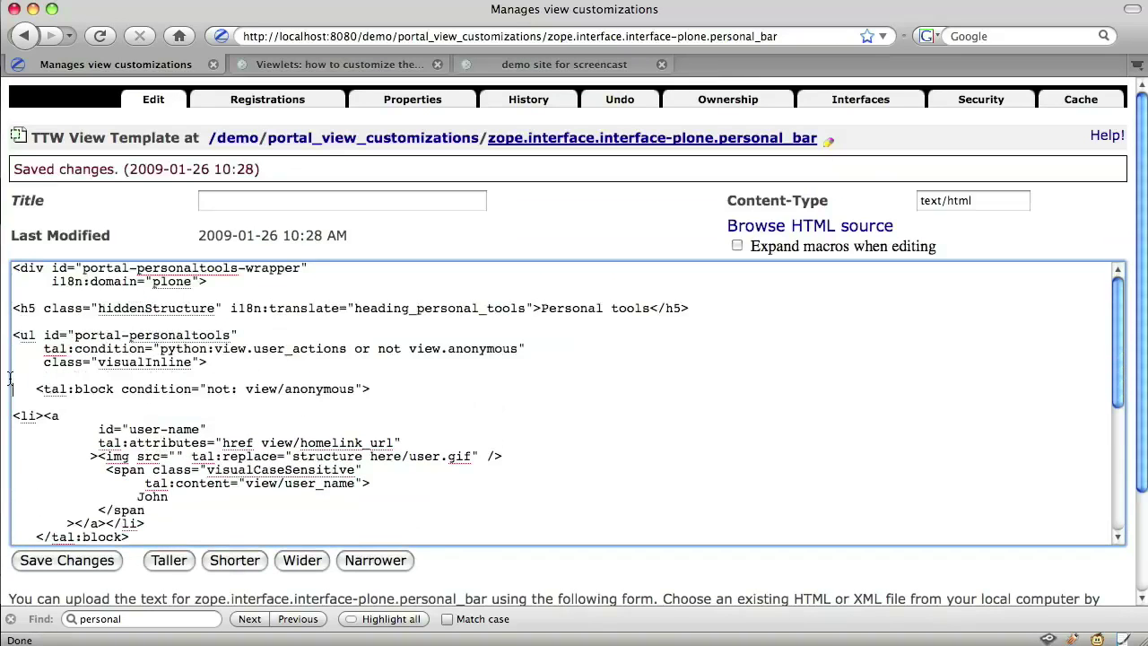
type("<li>Weblio")
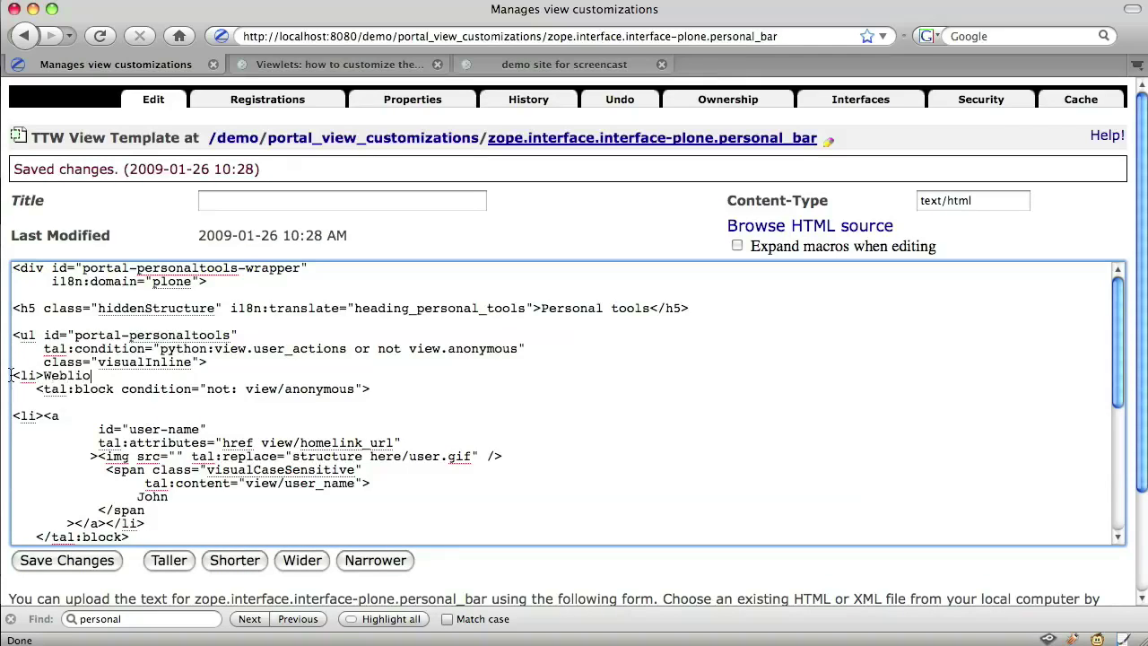
type("n</li>")
left_click(59, 565)
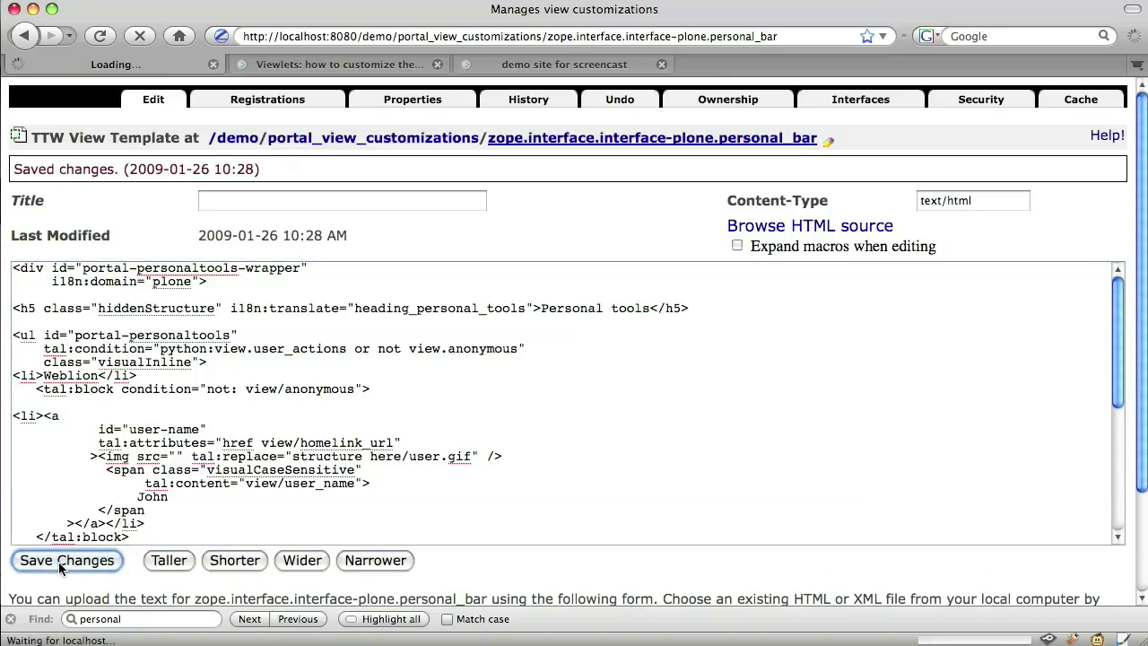
left_click(289, 64)
Confirm Weblion shows on the front page, then delete the customized personal_bar template
left_click(112, 35)
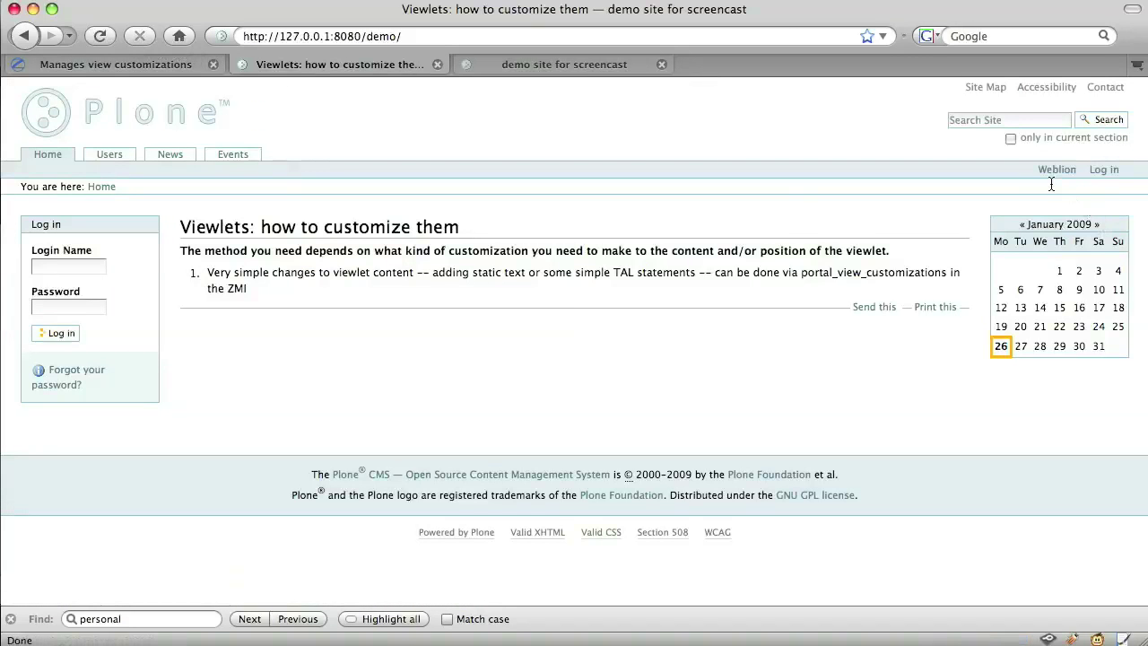
left_click(125, 65)
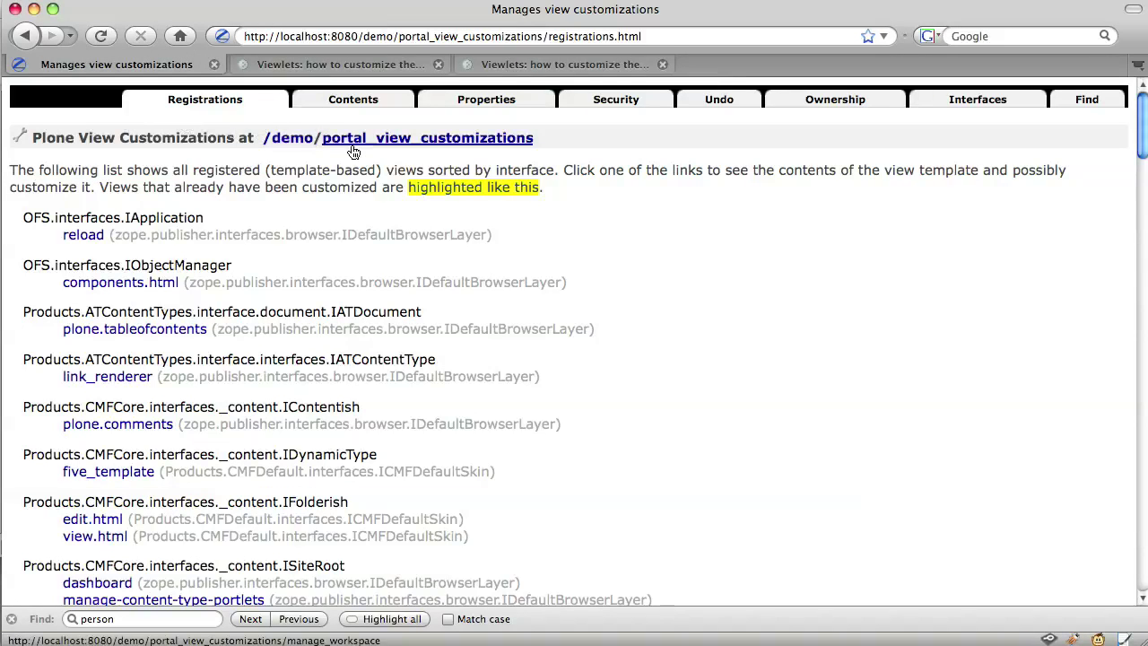
left_click(339, 98)
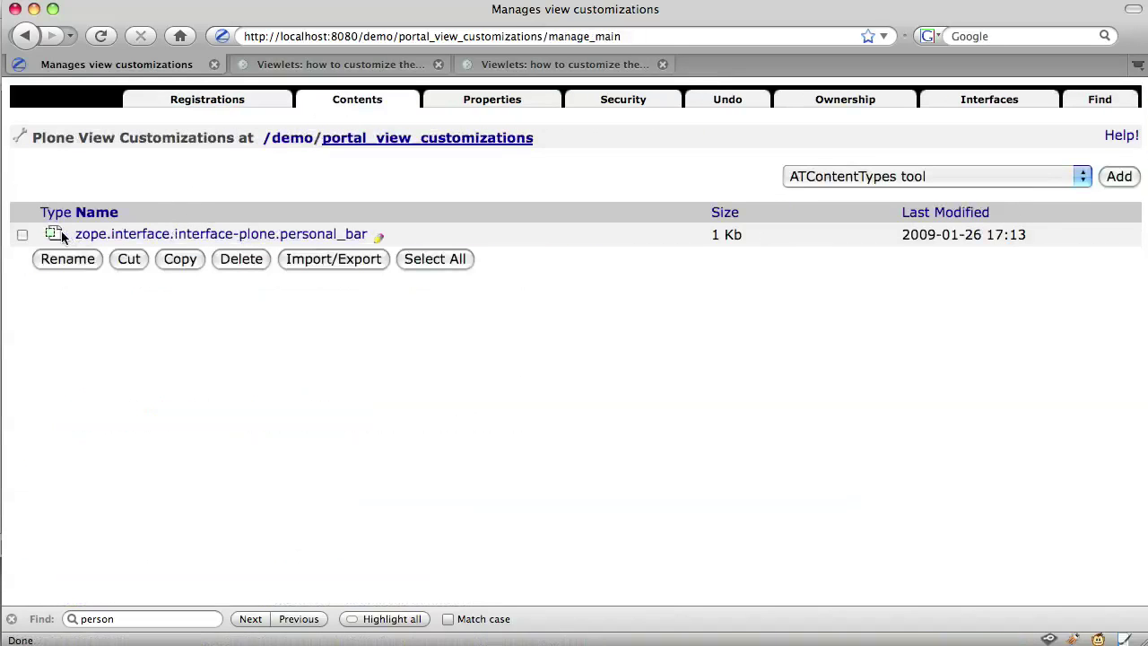
left_click(22, 237)
left_click(229, 262)
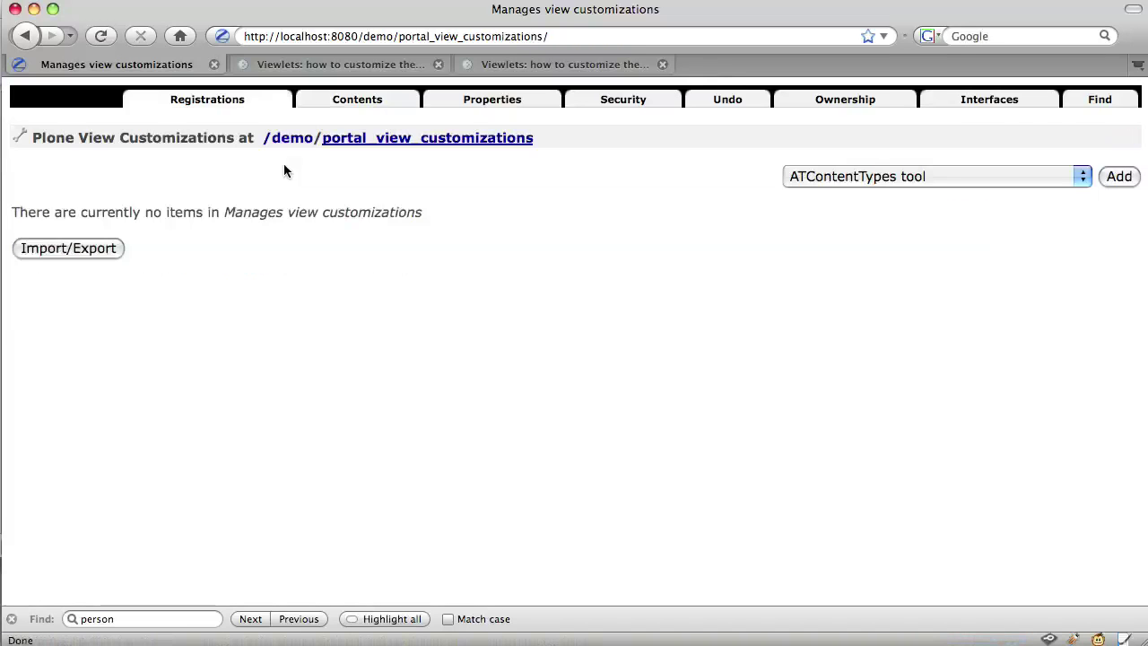
left_click(323, 64)
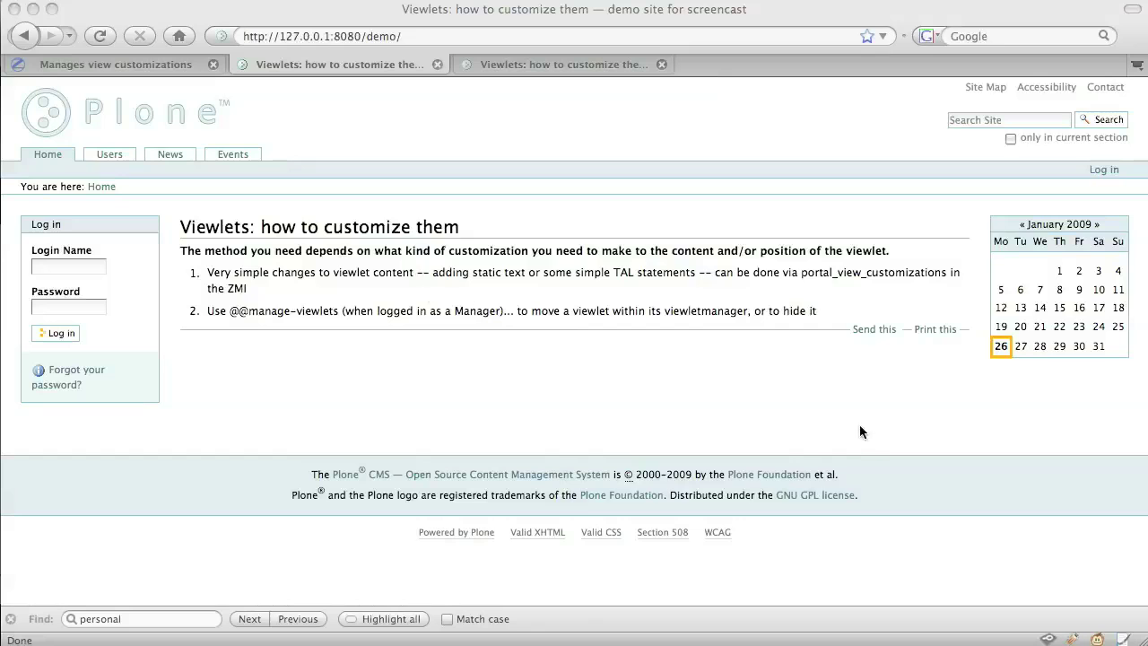
left_click(584, 67)
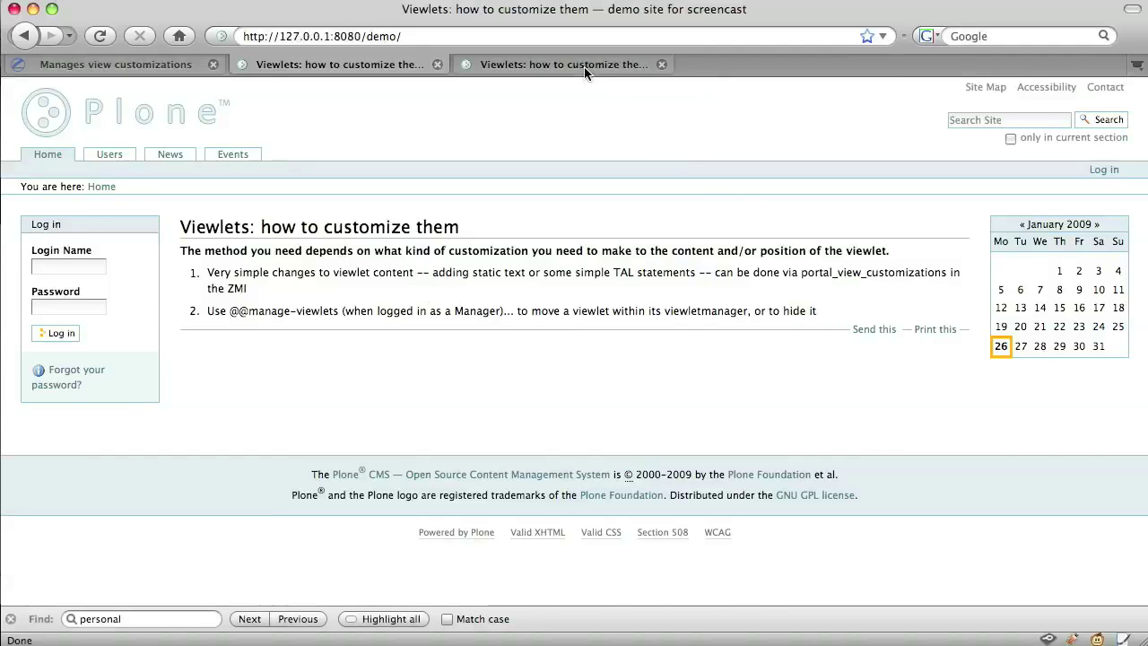
left_click(477, 42)
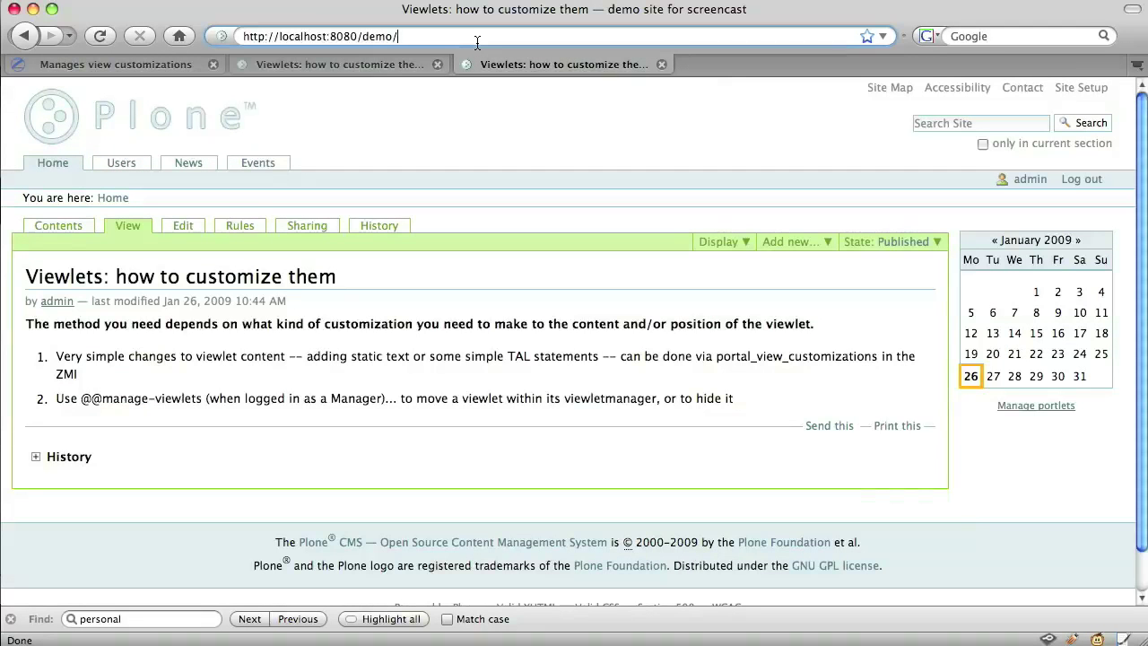
left_click(477, 43)
type("@@")
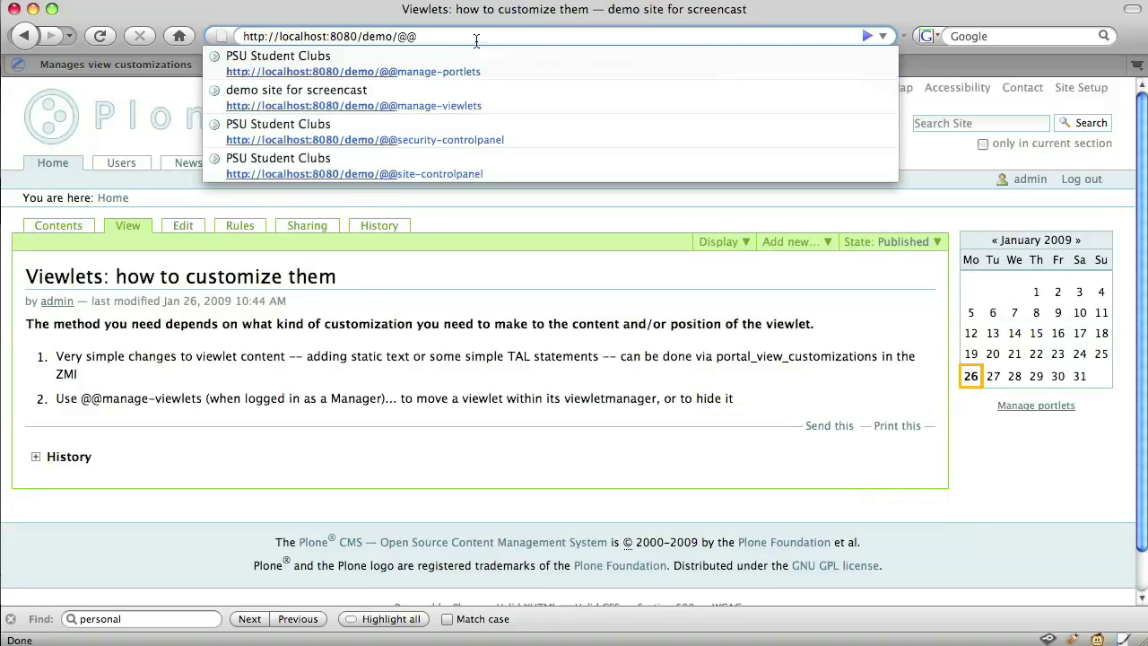
type("manage-vie")
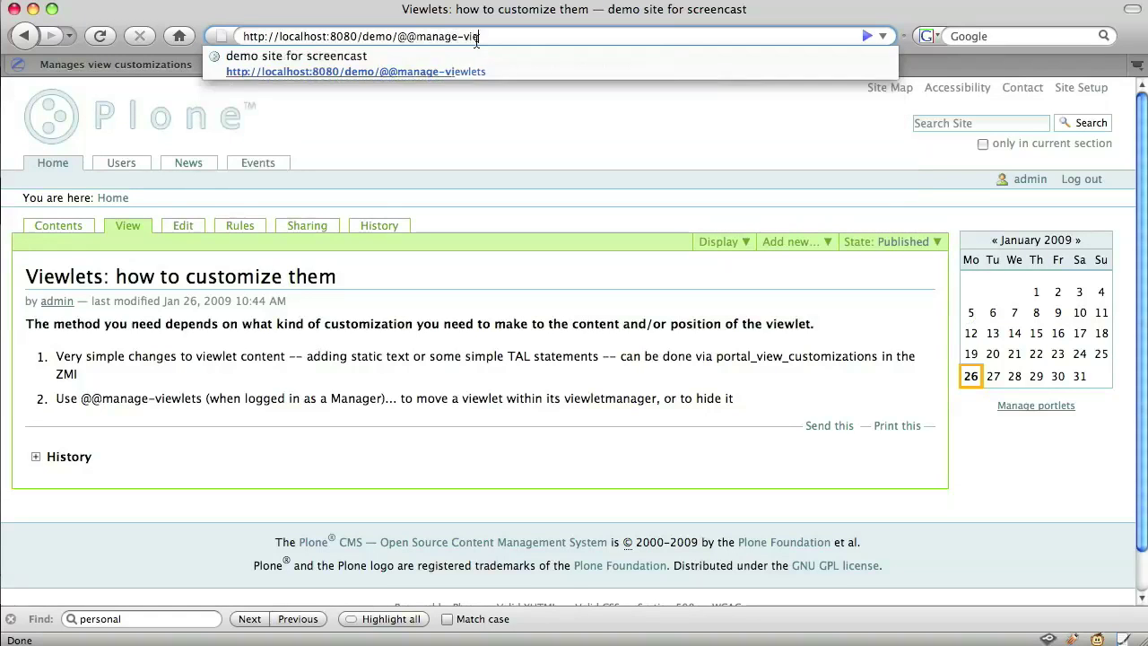
type("wlets")
key("Return")
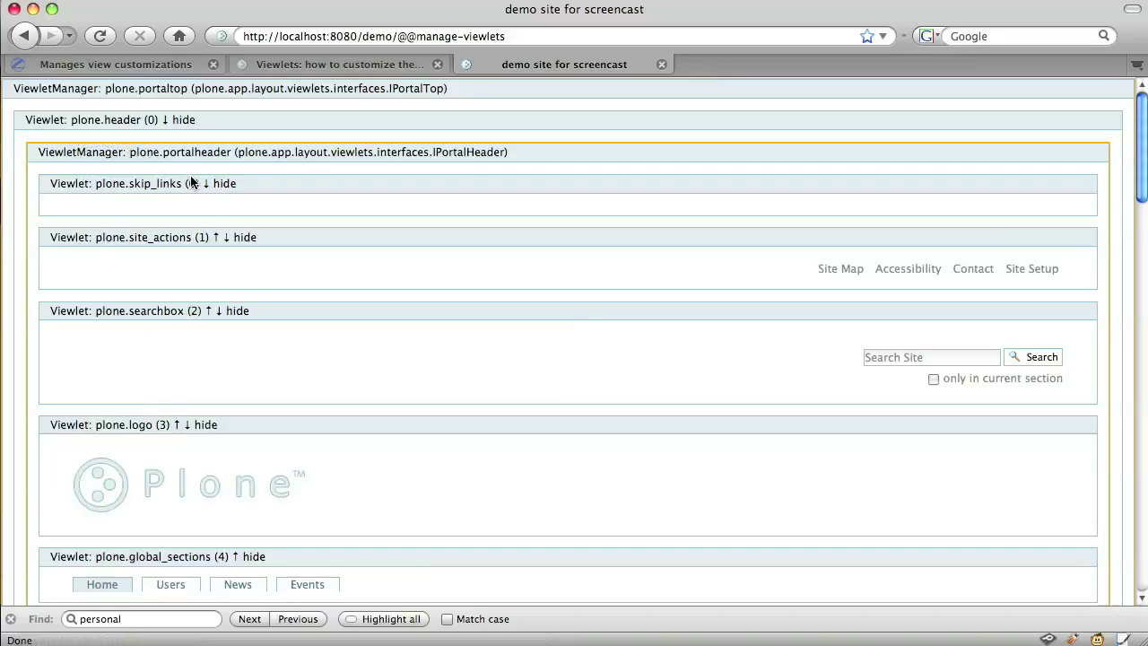
Move plone.personal_bar up to position 0, above plone.header, in the portal top manager
scroll(607, 354, "down", 2)
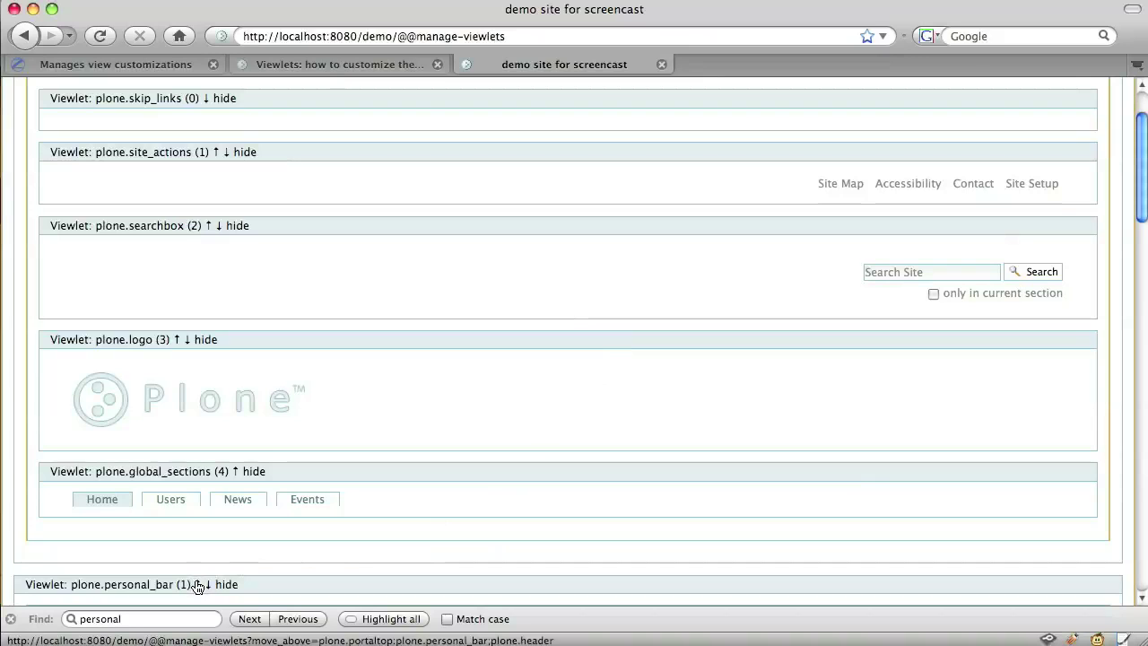
left_click(198, 584)
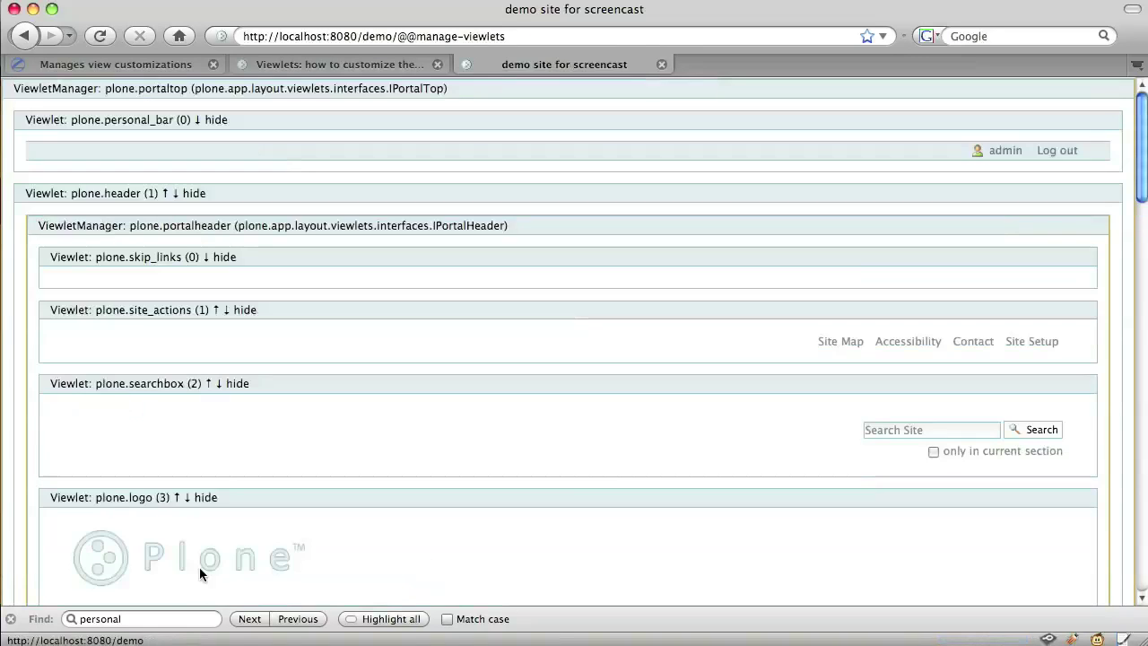
Check the bar now sits at the top, then hide plone.personal_bar and reload to confirm it's gone
left_click(313, 67)
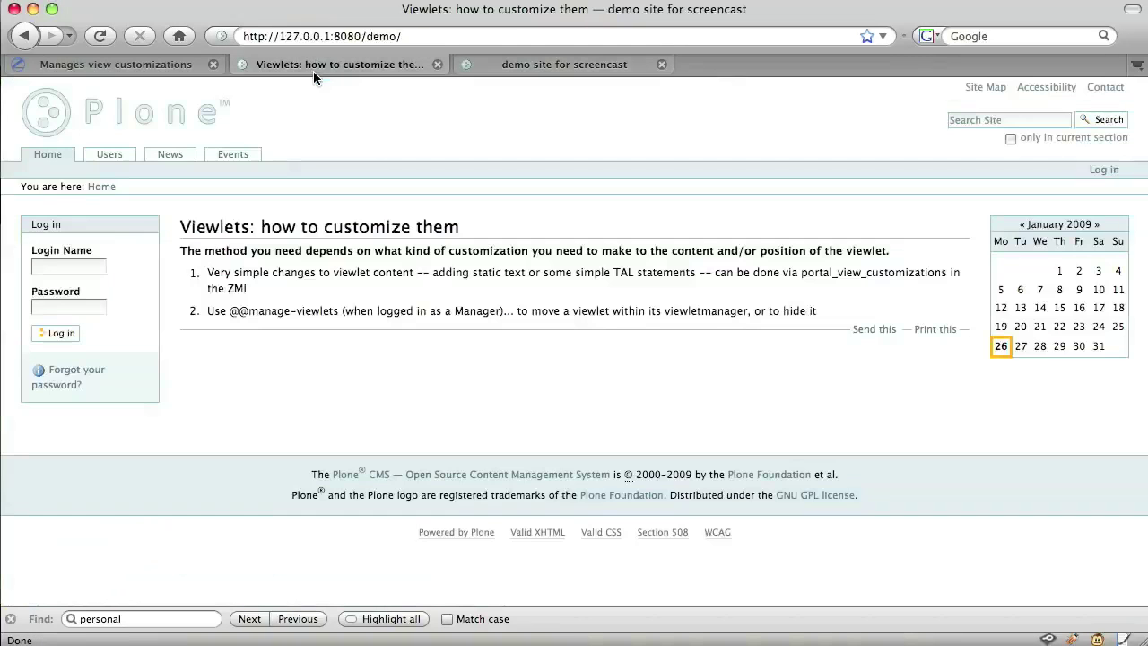
left_click(101, 37)
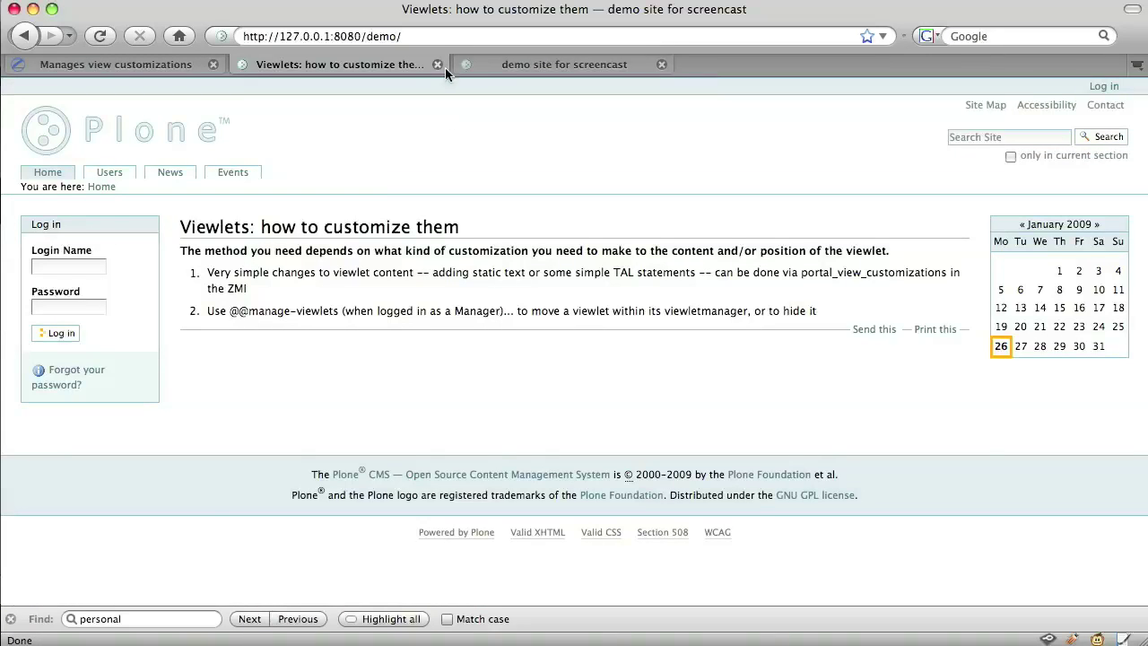
left_click(502, 65)
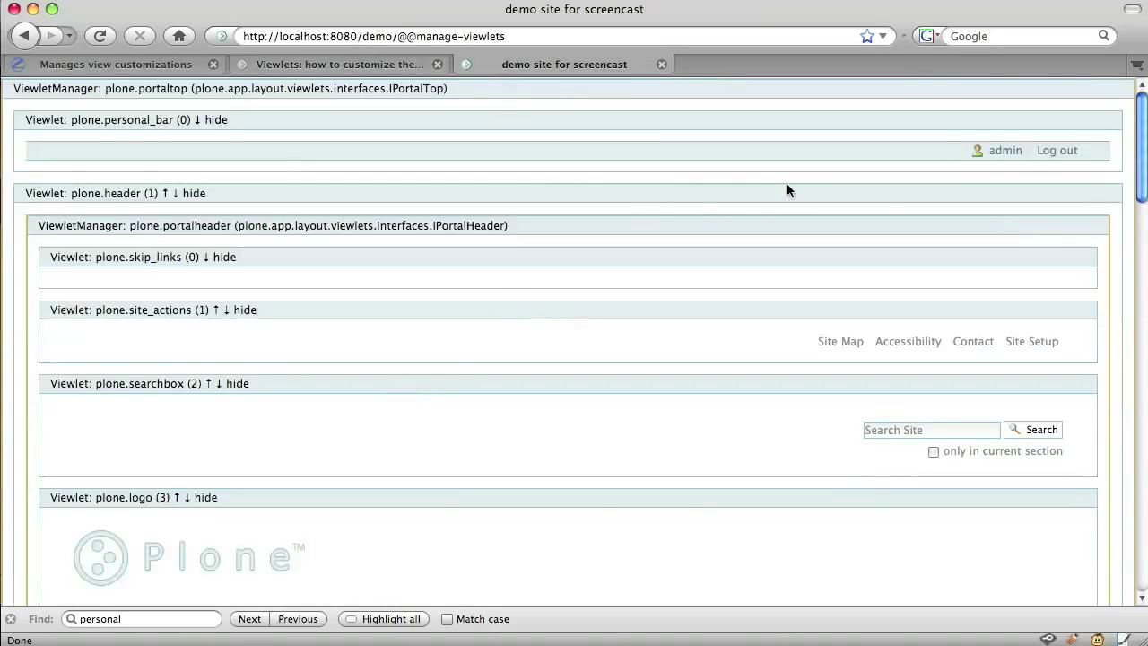
left_click(216, 120)
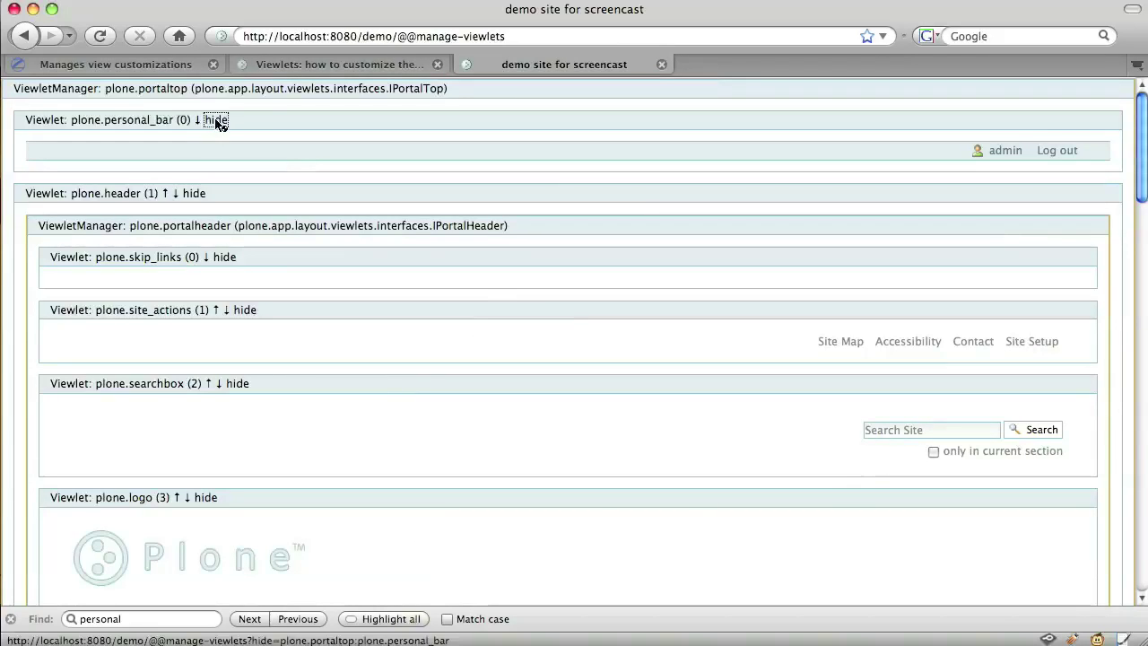
left_click(262, 64)
left_click(98, 40)
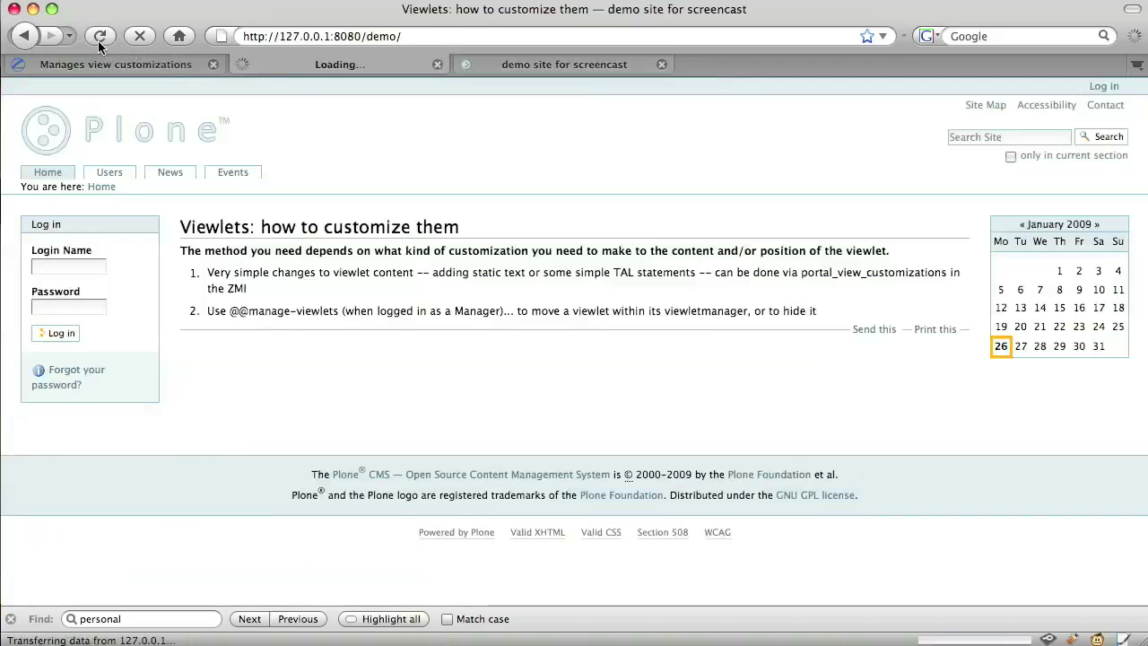
left_click(97, 40)
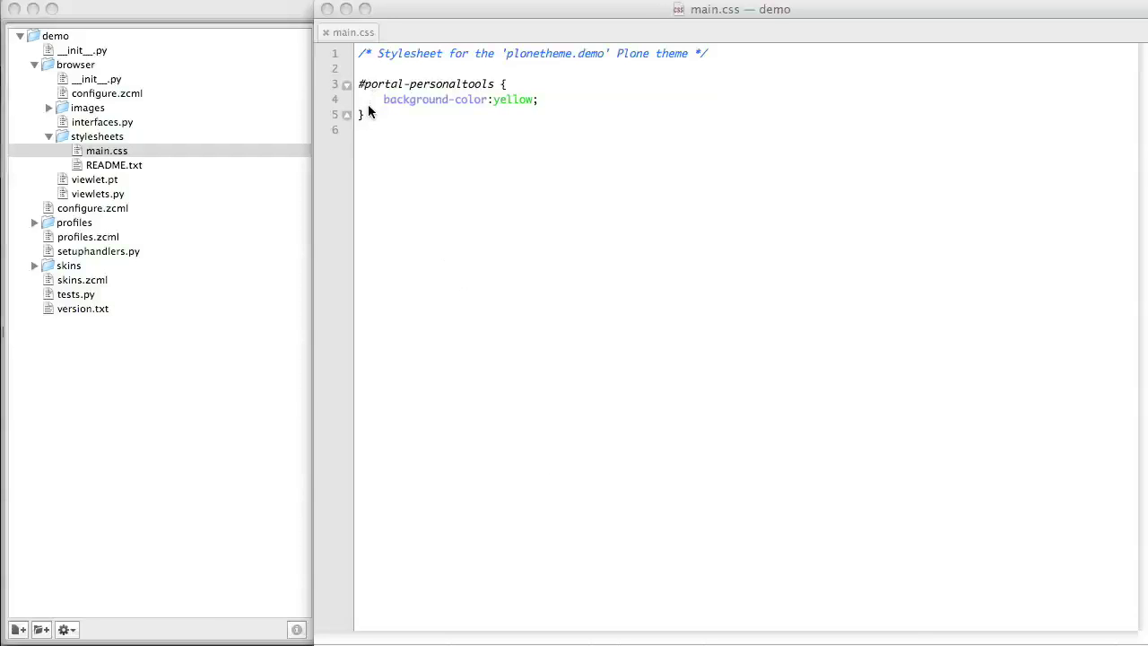
Bring up the Plone QuickInstaller for /demo listing plonetheme.demo 1.0
key("super+Tab")
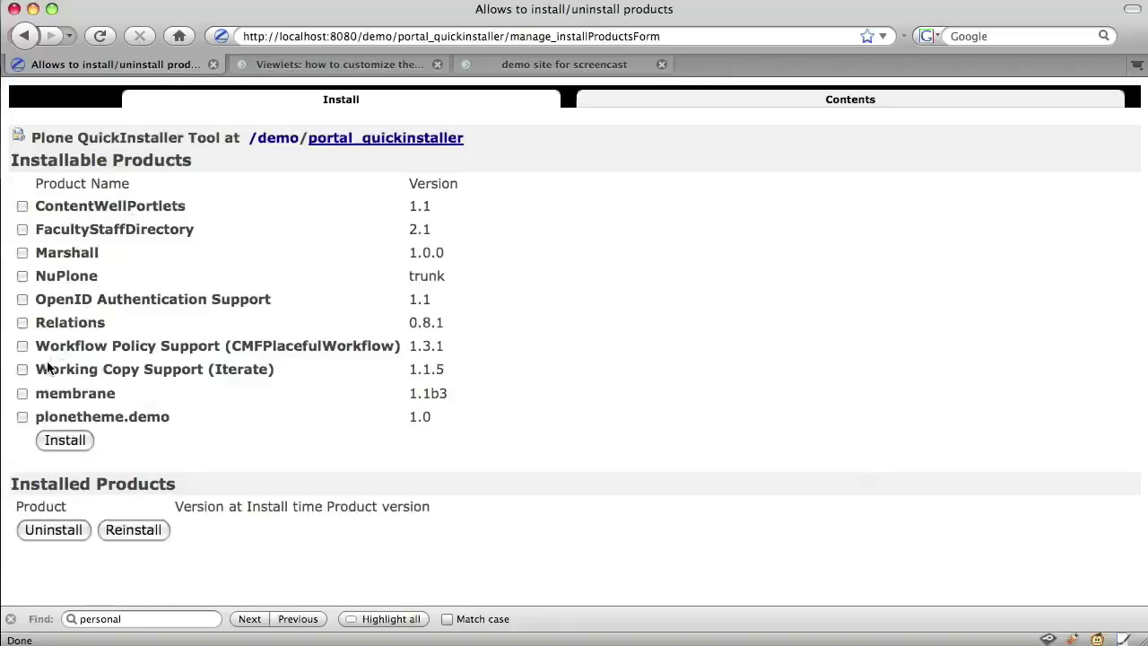
Install plonetheme.demo and reload the home page to see the yellow personal bar
left_click(23, 417)
left_click(56, 442)
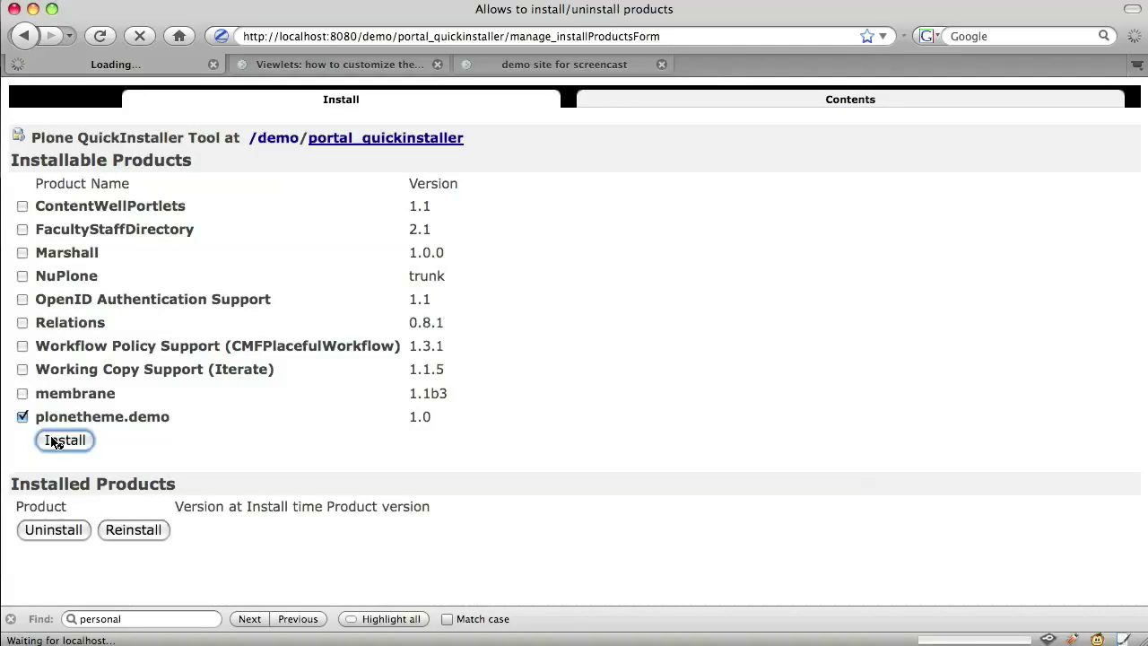
left_click(299, 67)
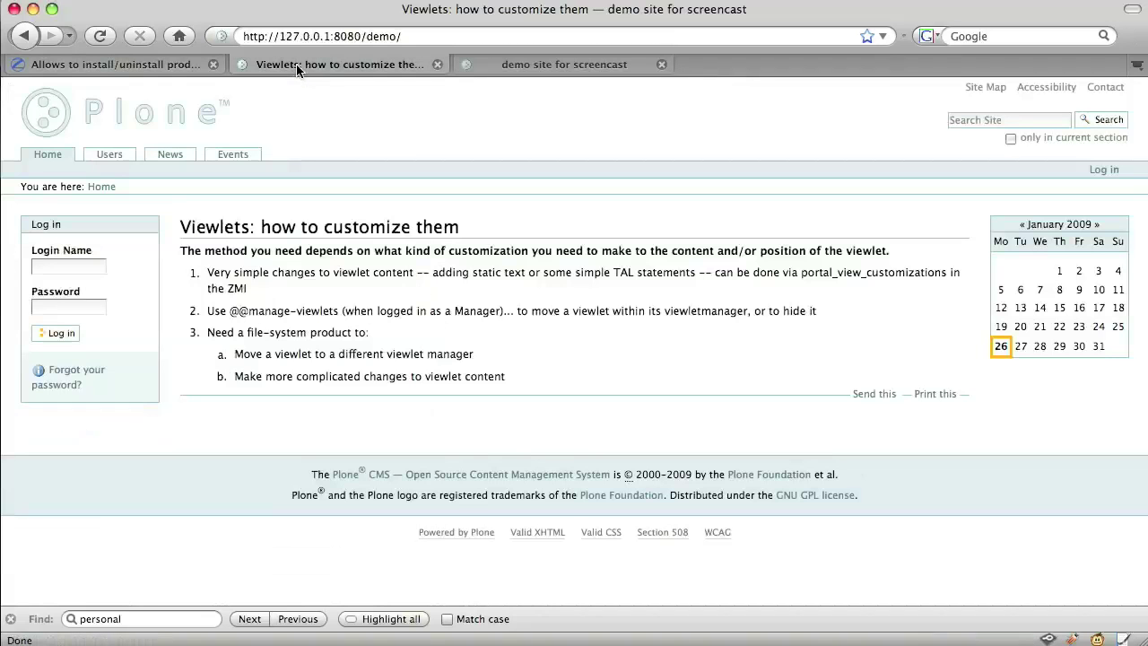
left_click(96, 37)
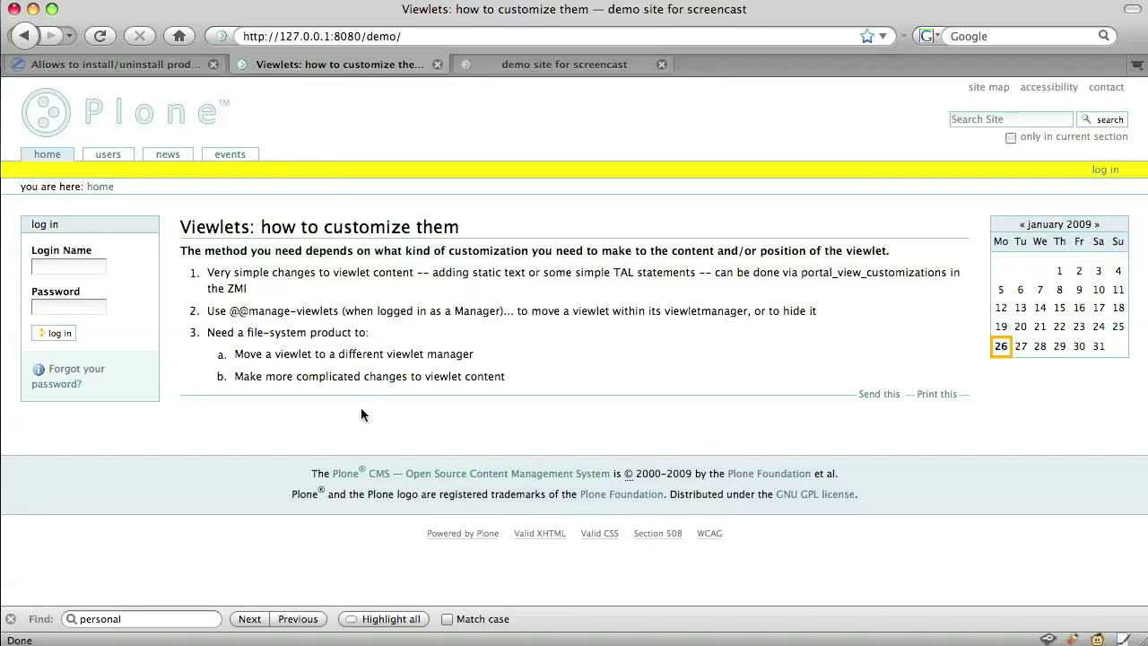
left_click(533, 64)
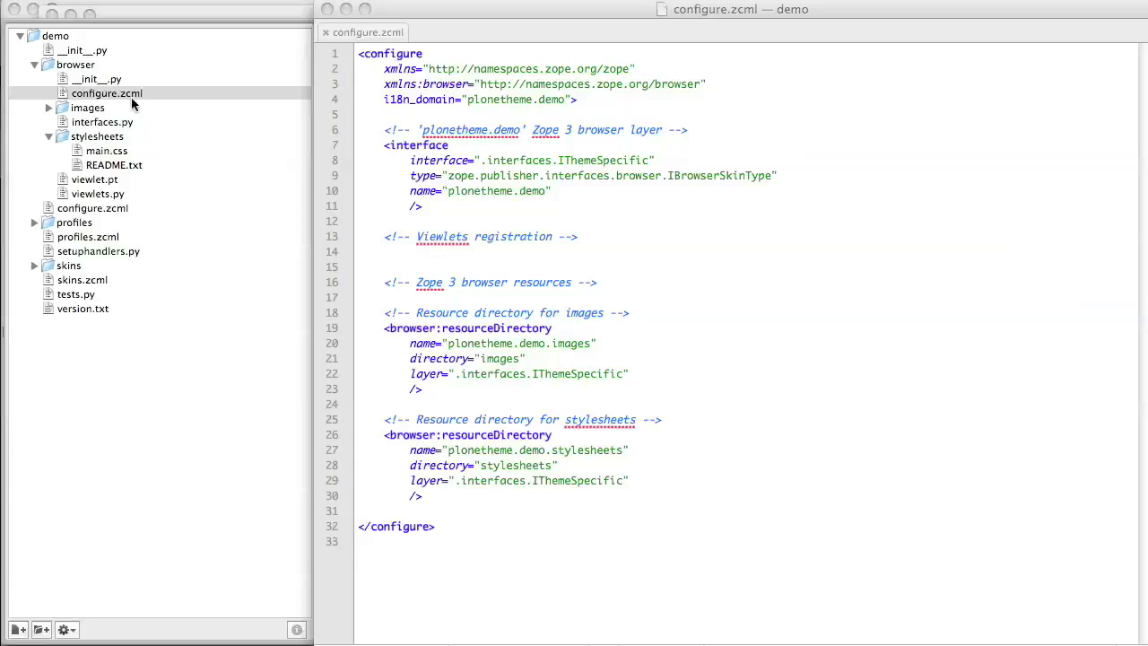
Paste the plone.personal_bar browser:viewlet registration for IPortalFooter onto line 15 of configure.zcml
left_click(431, 265)
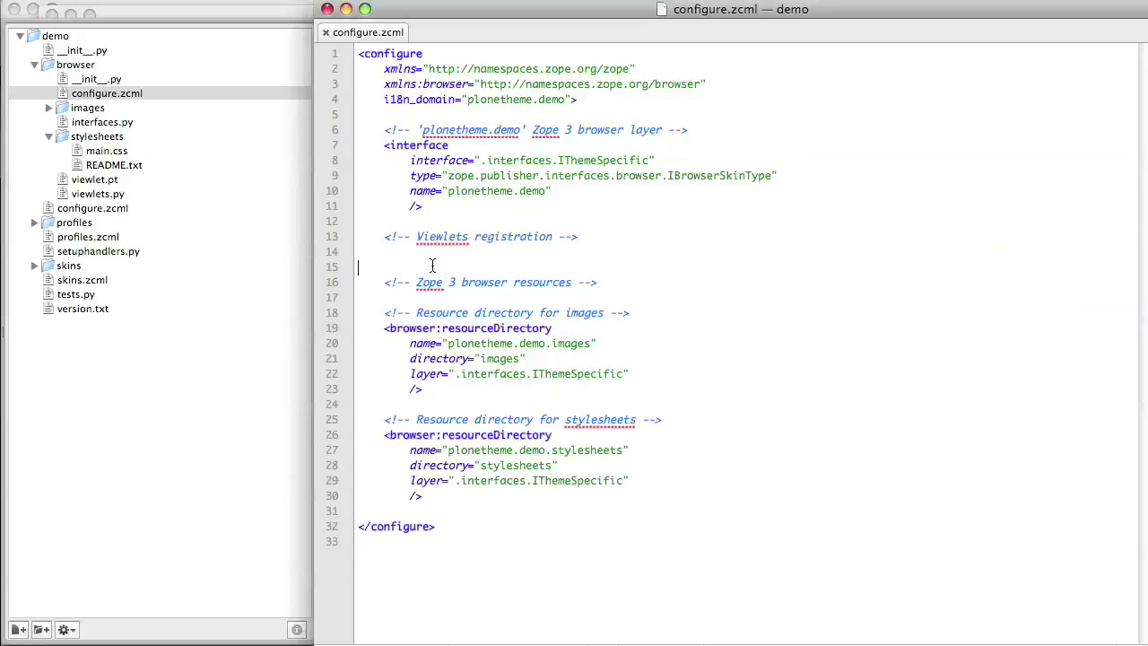
type("<!-- Example 1: move plone's personal bar viewlet to the footer -->     <browser:viewlet         name=\"plone.personal_bar\"         manager=\"plone.app.layout.viewlets.interfaces.IPortalFooter\"         class=\"plone.app.layout.viewlets.common.PersonalBarViewlet\"         permission=\"zope2.View\"         layer=\".interfaces.IThemeSpecific\"         />")
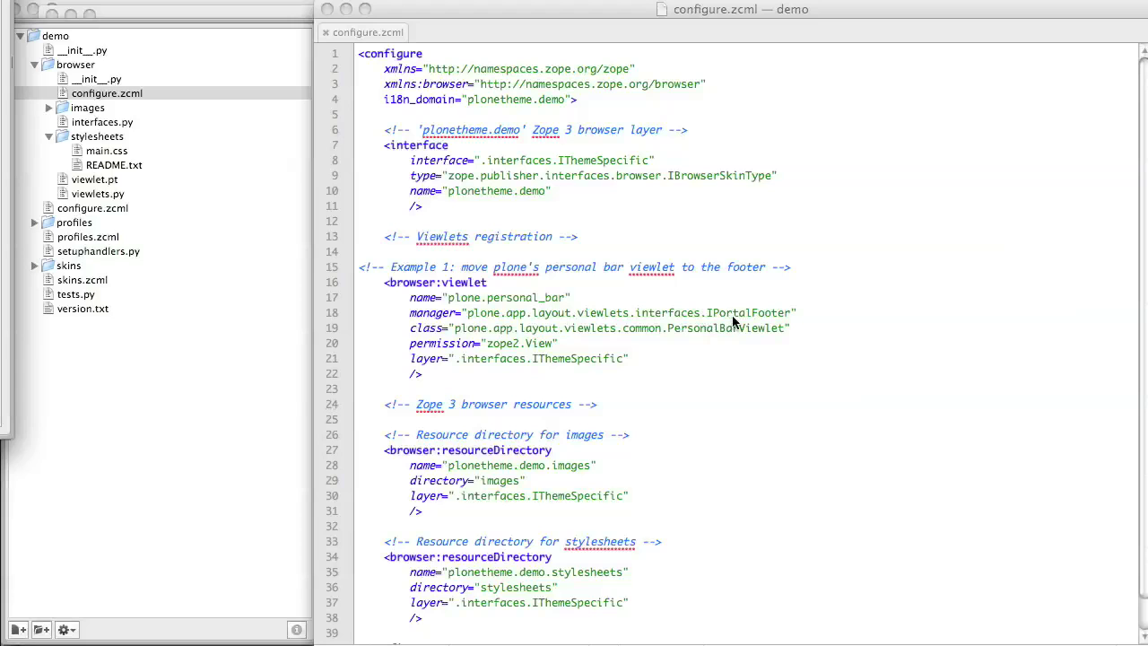
key("super+Tab")
key("super+Tab")
key("super+Tab")
key("super+Tab")
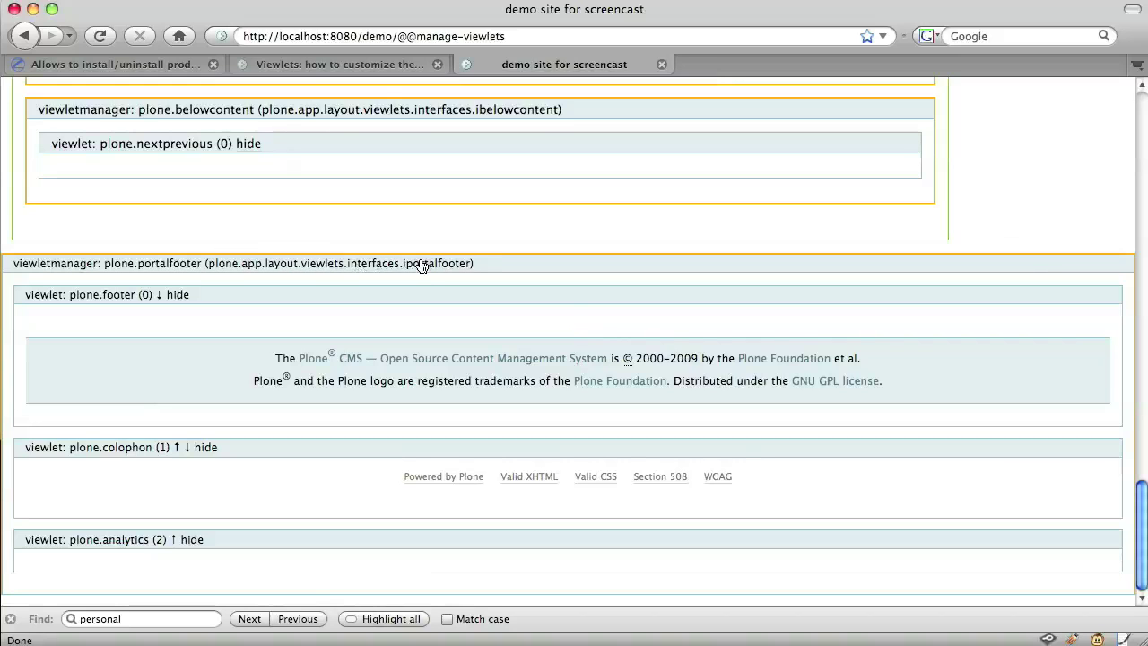
key("super+Tab")
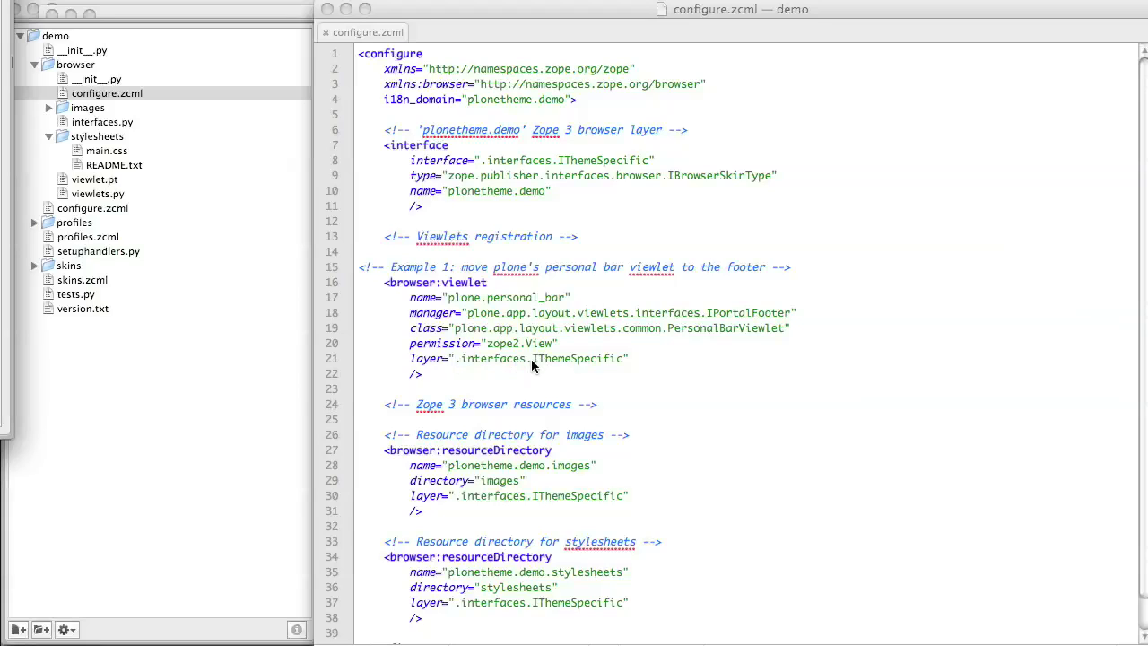
Open interfaces.py, then uninstall and reinstall plonetheme.demo and return to the home page
left_click(95, 127)
double_click(155, 121)
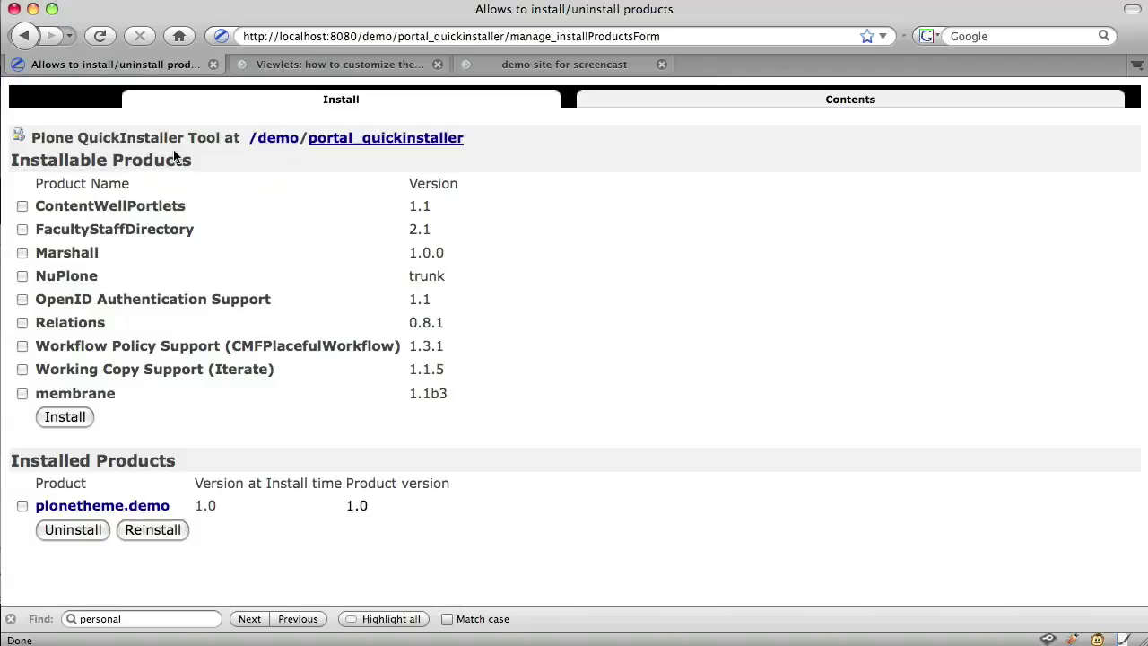
left_click(23, 506)
left_click(55, 527)
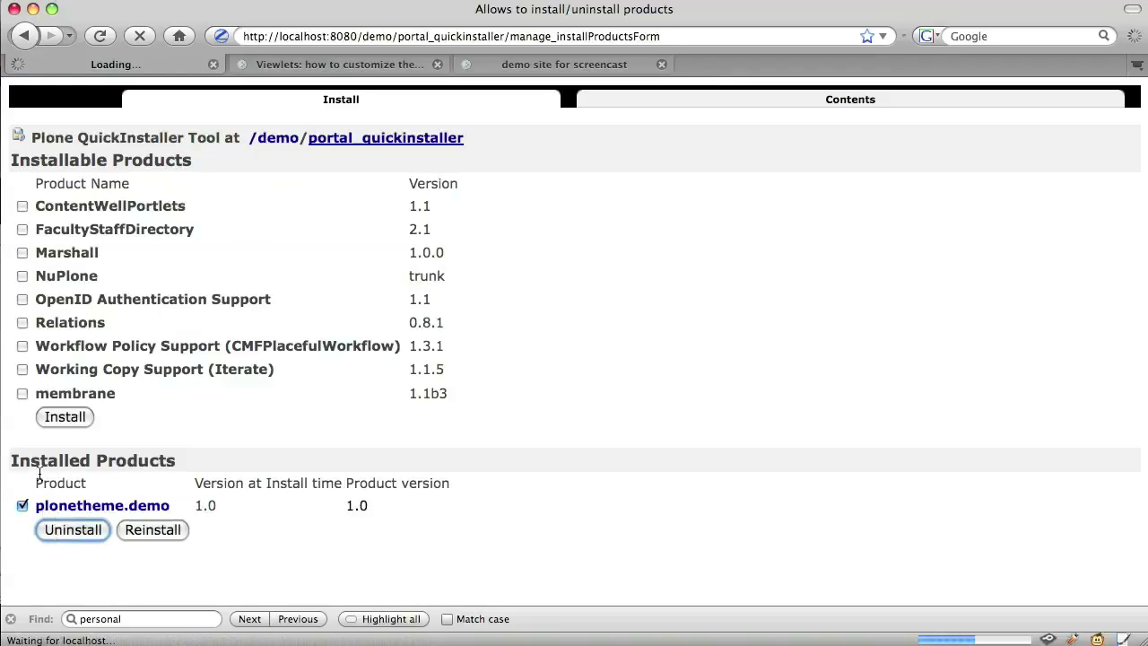
left_click(22, 417)
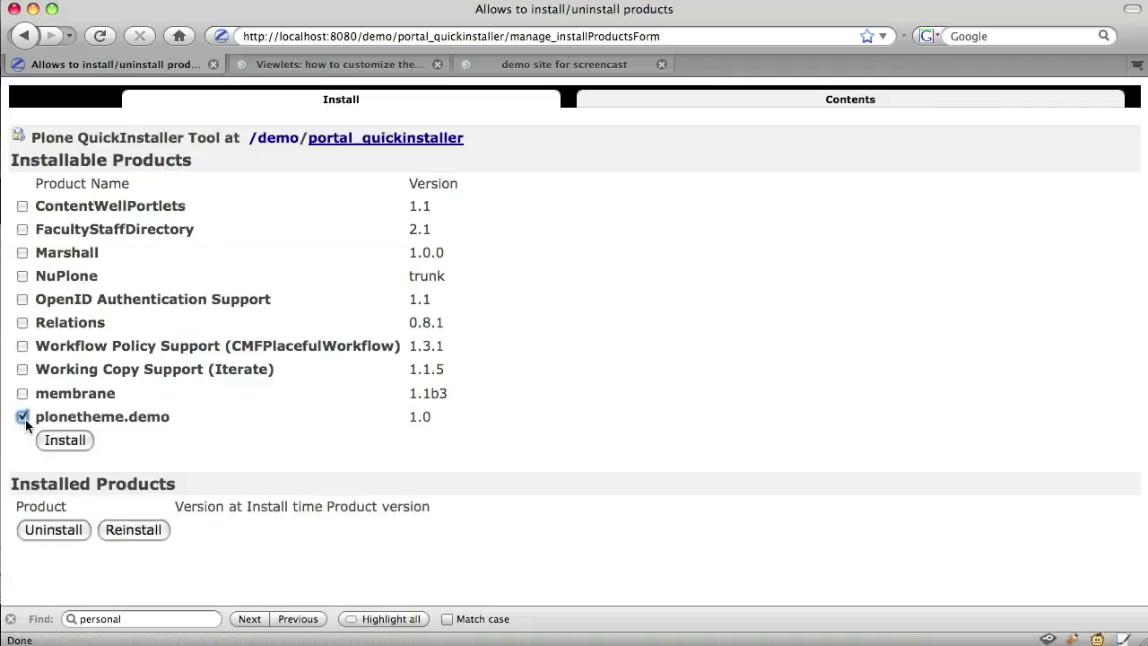
left_click(52, 442)
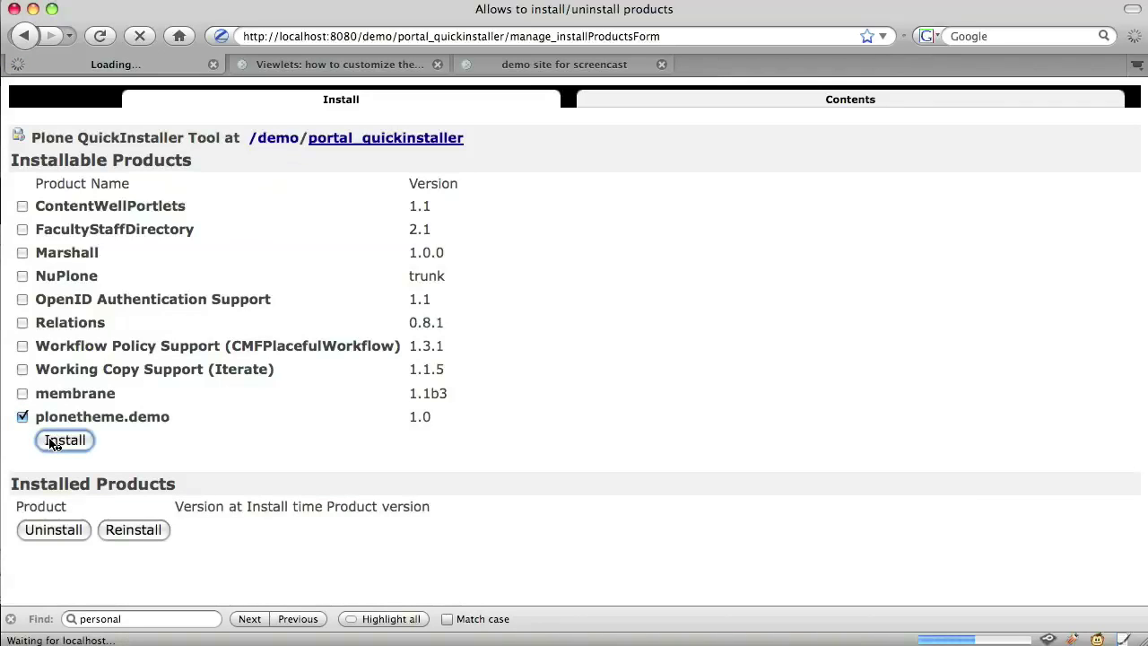
left_click(274, 64)
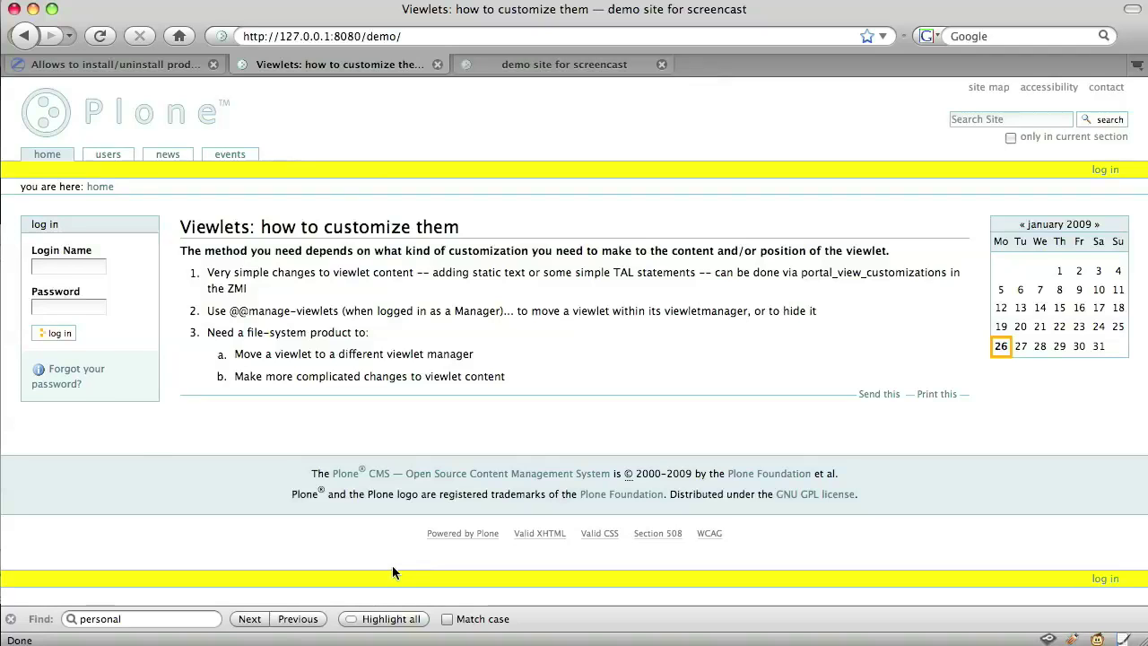
key("super+Tab")
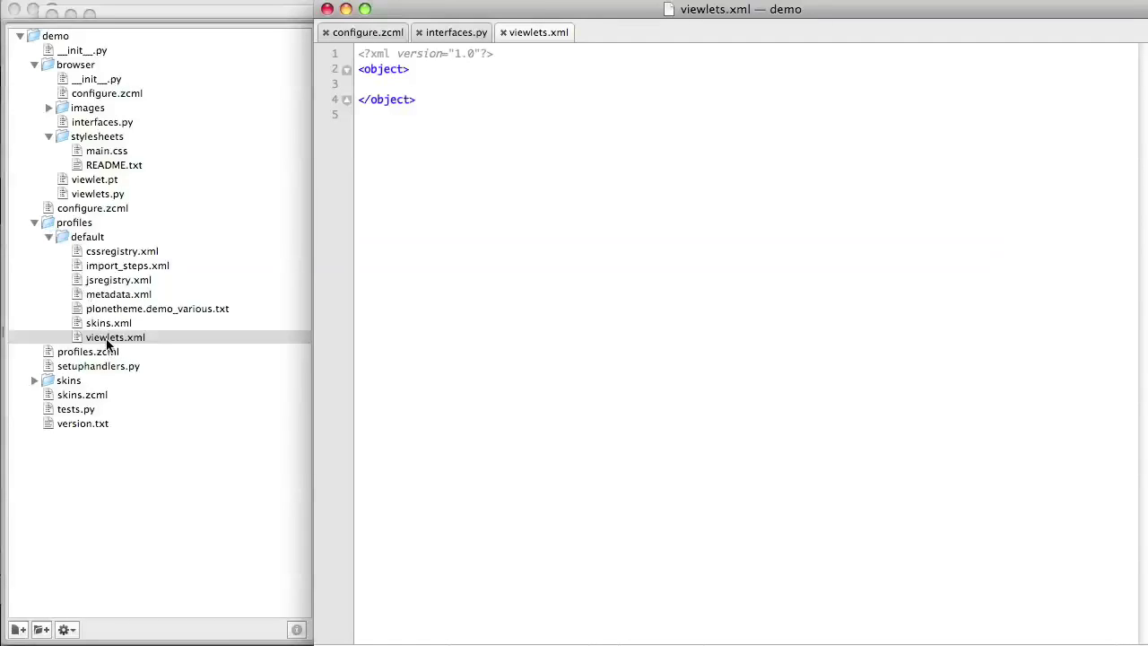
Hide plone.personal_bar in plone.portaltop for the plonetheme.demo skin in viewlets.xml, then uninstall plonetheme.demo
key("Down")
key("Down")
type("<!-- hide the personal-bar viewlet in portal-top -->     <hidden manager=\"plone.portaltop\" skinname=\"plonetheme.demo\">         <viewlet name=\"plone.personal_bar\" />     </hidden>")
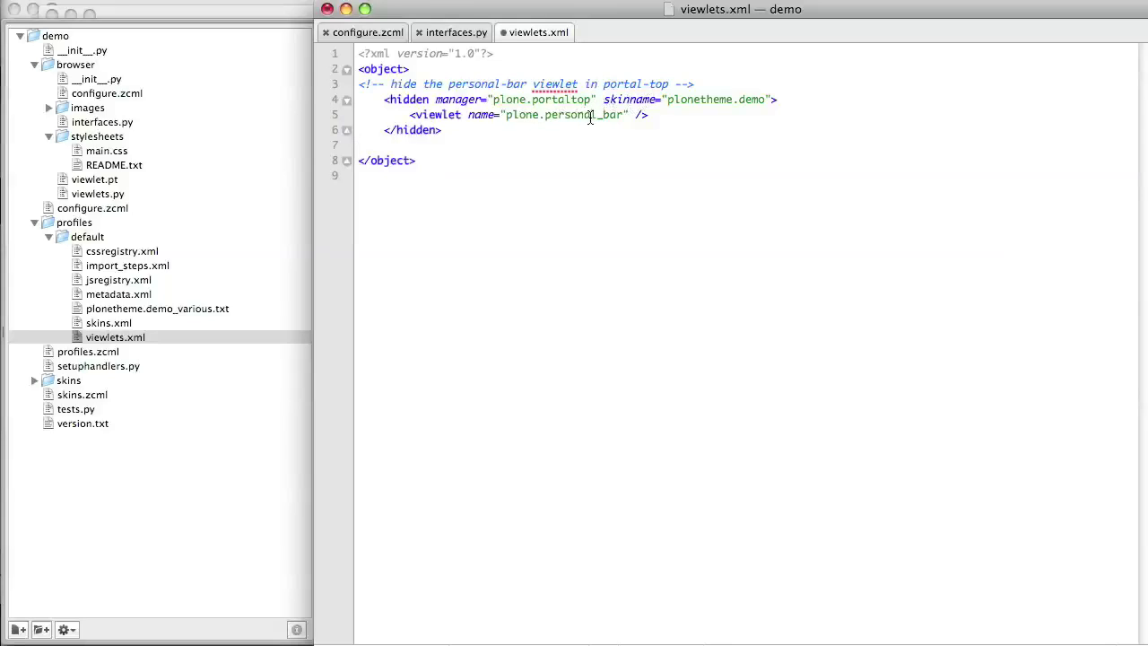
left_click_drag(667, 100, 764, 100)
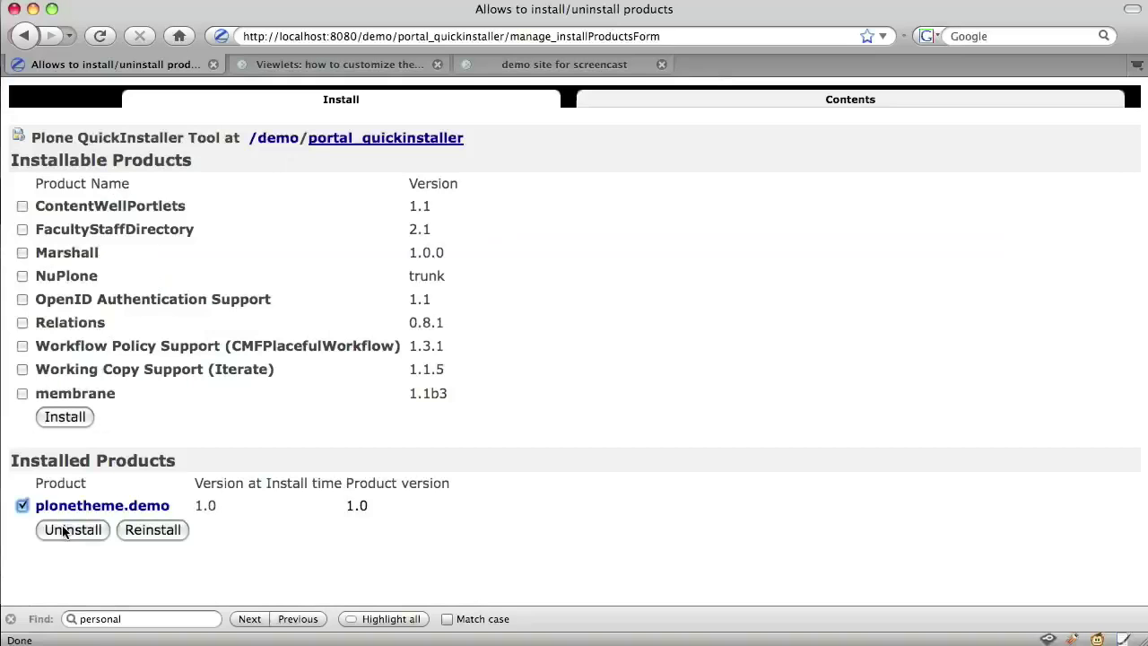
left_click(70, 531)
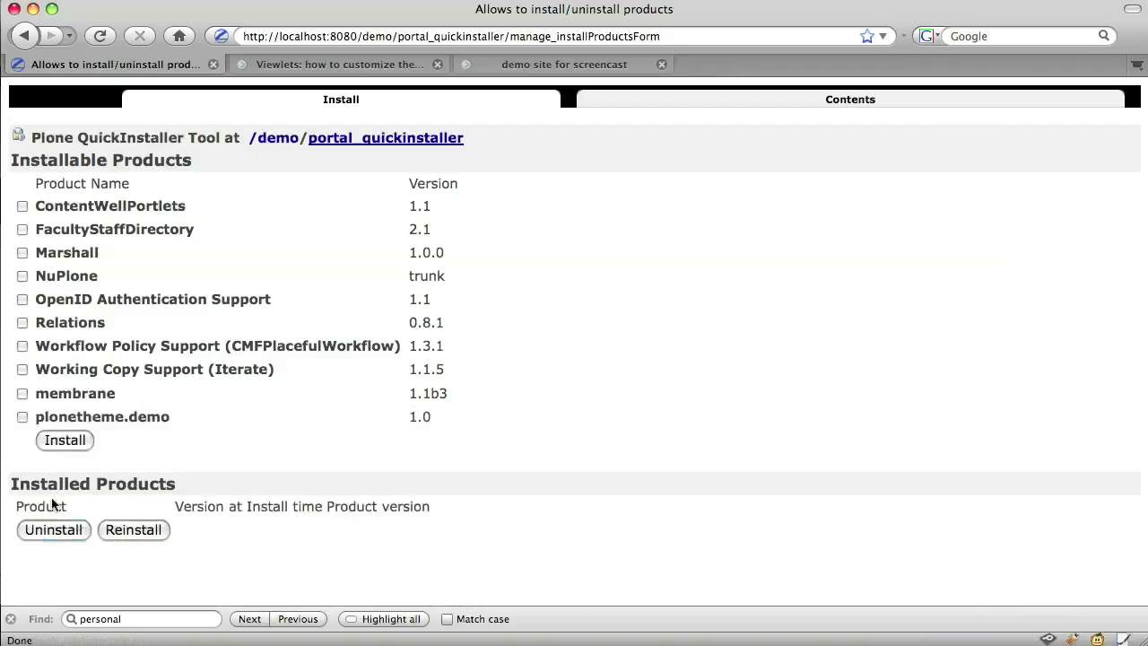
Reinstall plonetheme.demo and reload the home page to confirm the personal bar appears only at the bottom
left_click(23, 417)
left_click(60, 440)
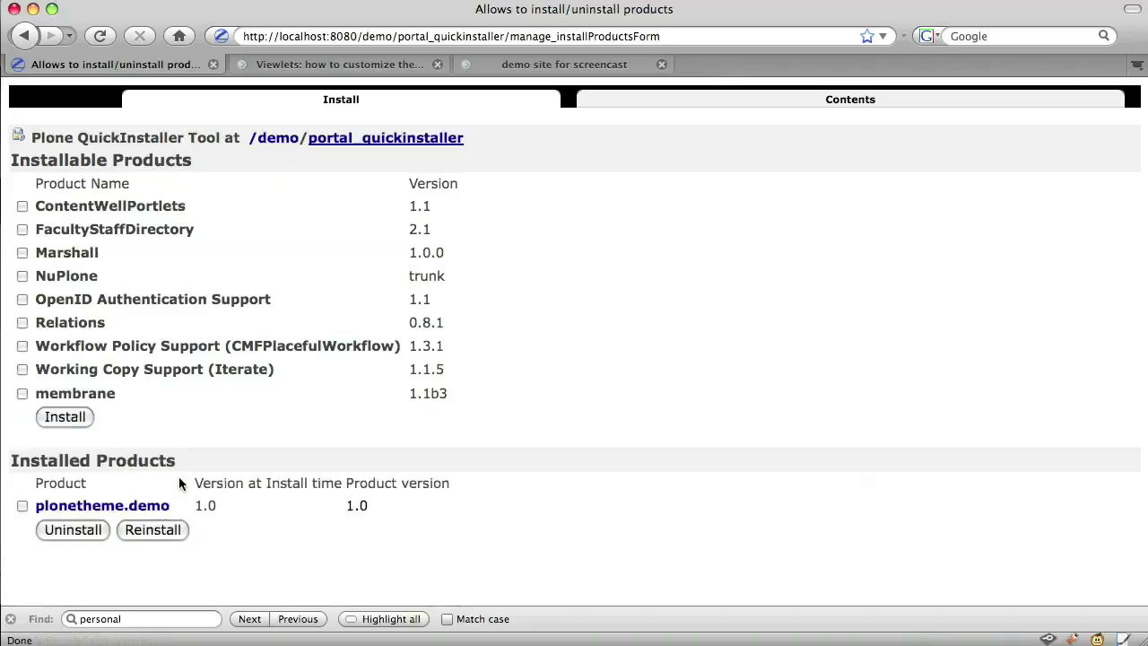
left_click(303, 66)
left_click(90, 38)
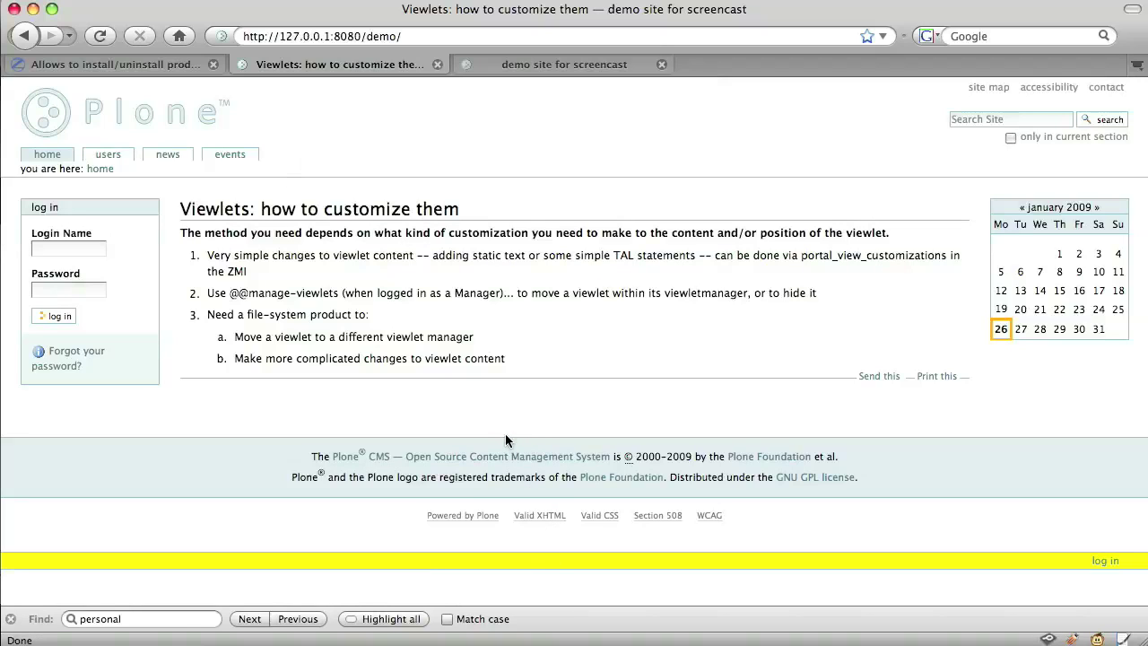
key("super+Tab")
key("super+Tab")
key("super+Tab")
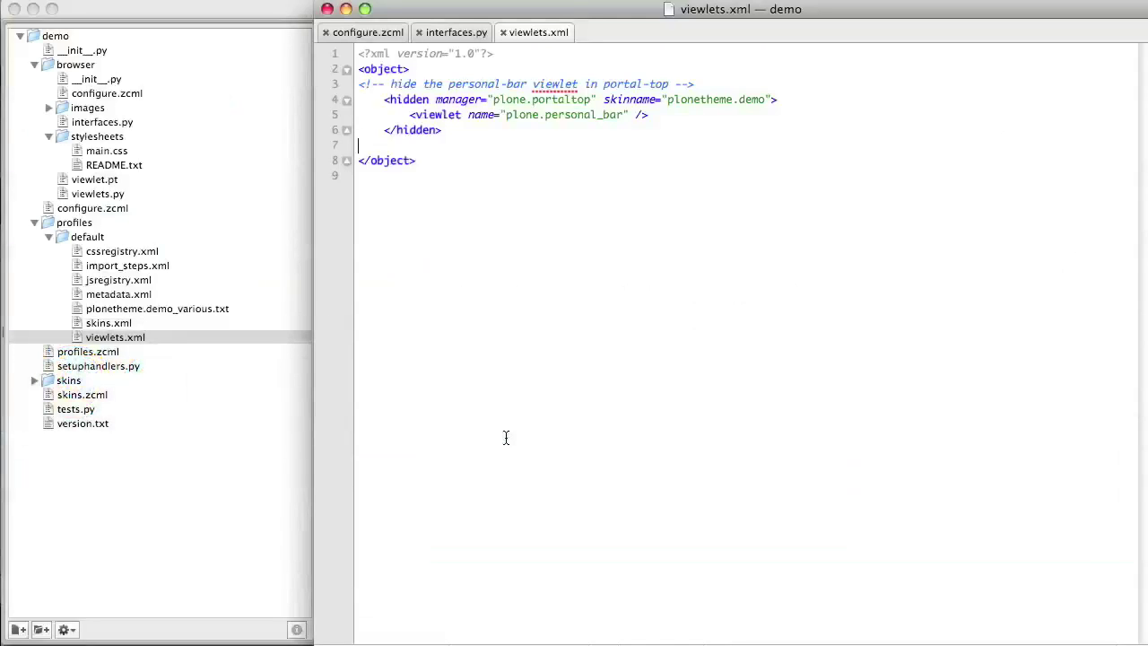
Add and save an order block putting plone.personal_bar before plone.footer in plone.portalfooter
type("<!-- insert the usual personal bar viewlet into the footer -->     <order manager=\"plone.portalfooter\" skinname=\"plonetheme.demo\">         <viewlet name=\"plone.personal_bar\" insert-before=\"plone.footer\" />     </order>")
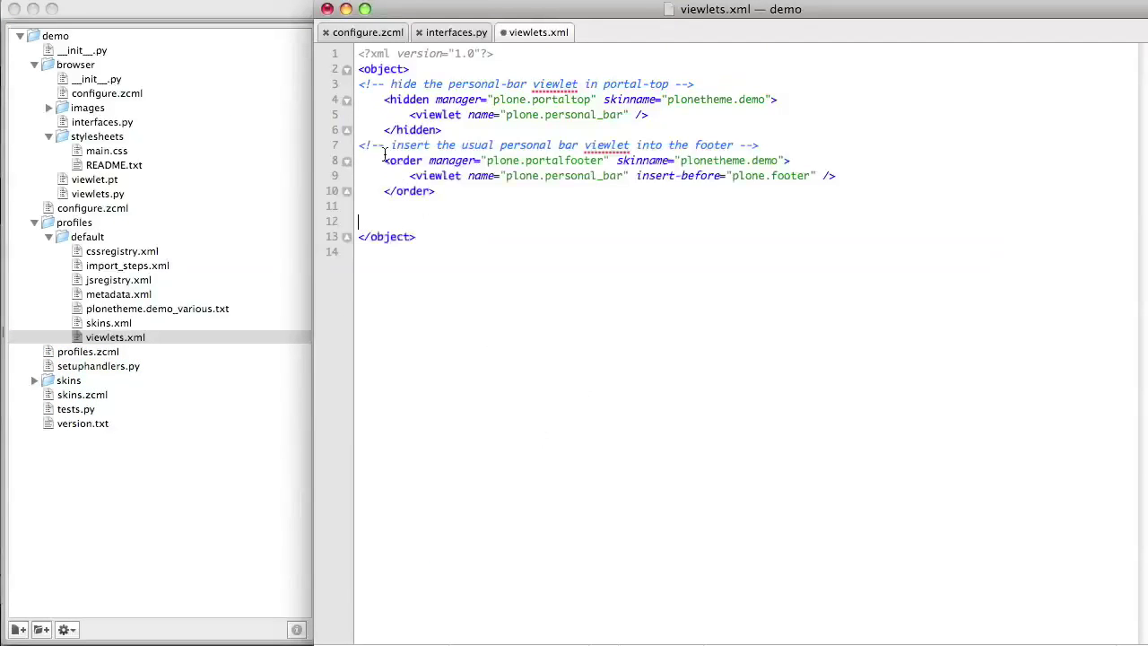
key("super+s")
left_click(636, 176)
left_click_drag(636, 176, 819, 175)
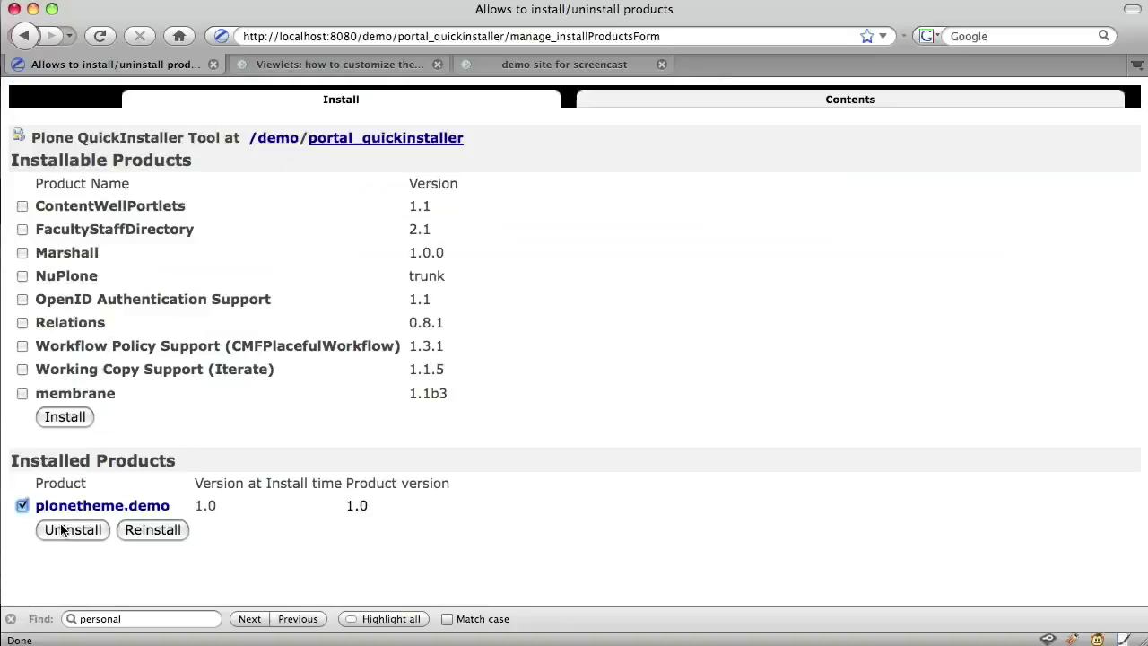
Uninstall and reinstall plonetheme.demo, then reload the home page showing the yellow bar above the footer links
left_click(63, 529)
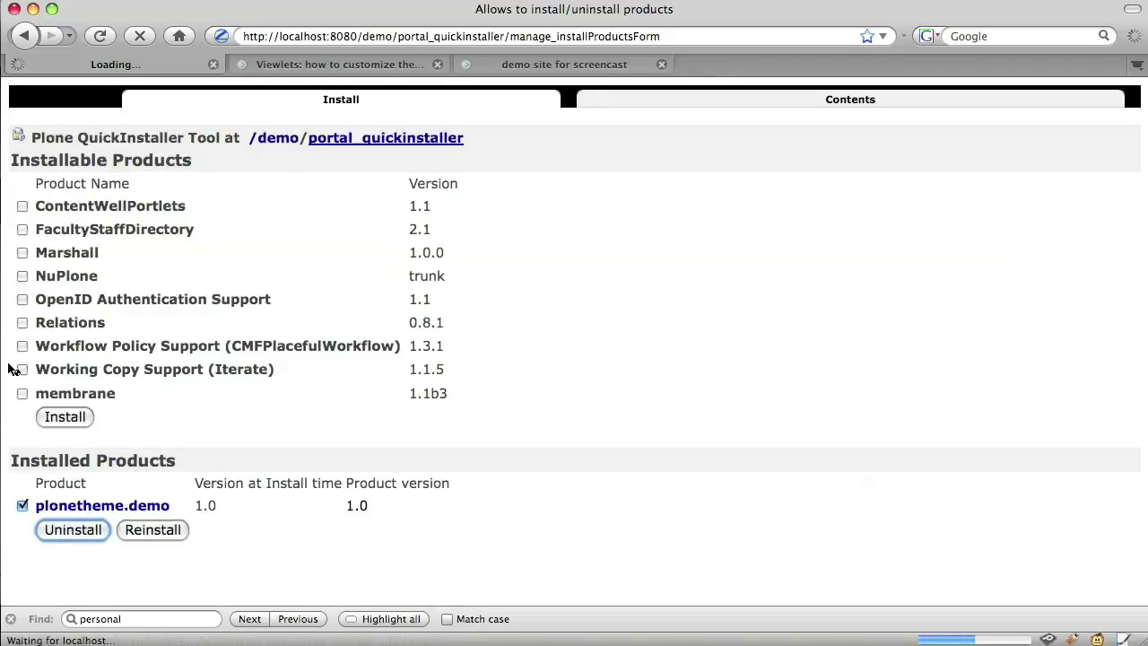
left_click(24, 417)
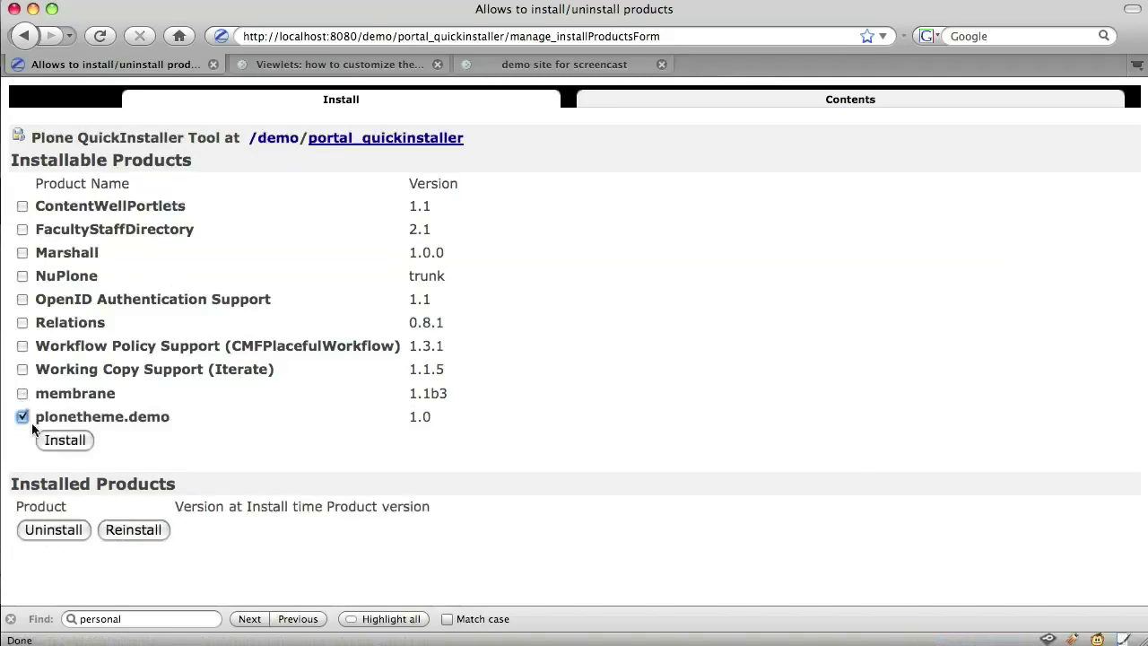
left_click(65, 439)
key("ctrl+Tab")
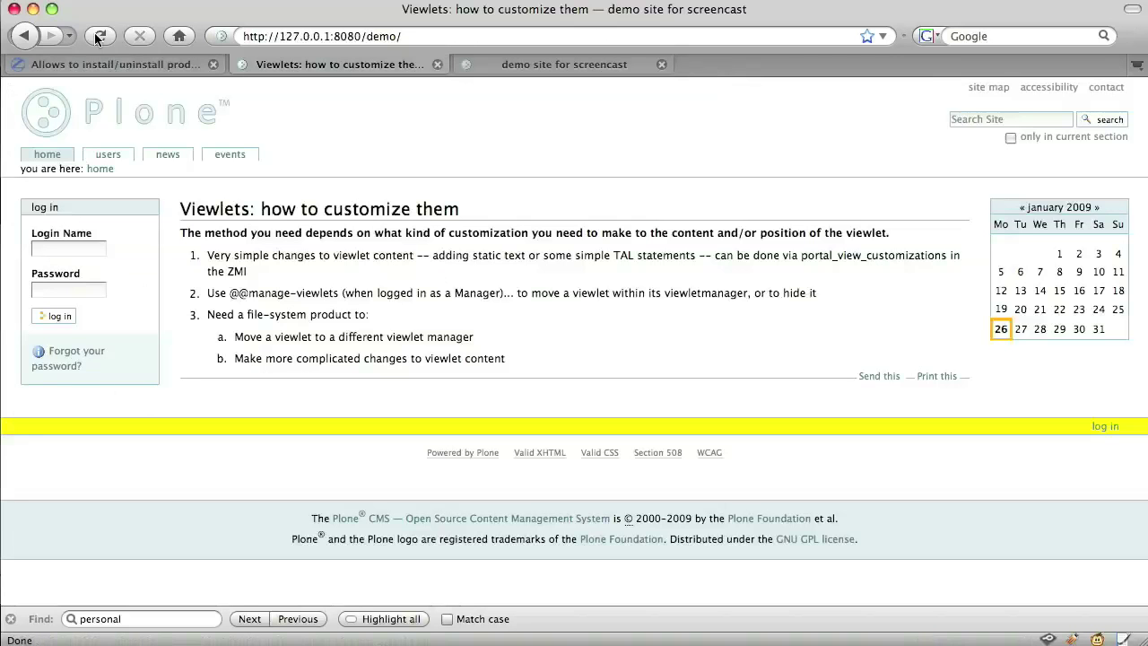
left_click(97, 35)
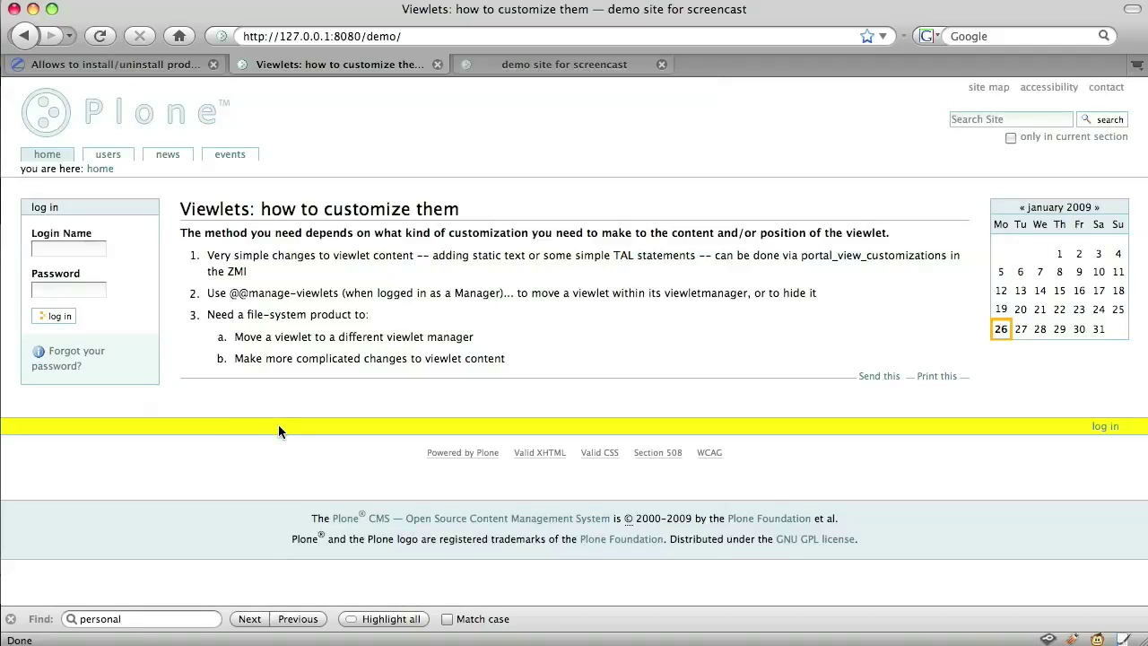